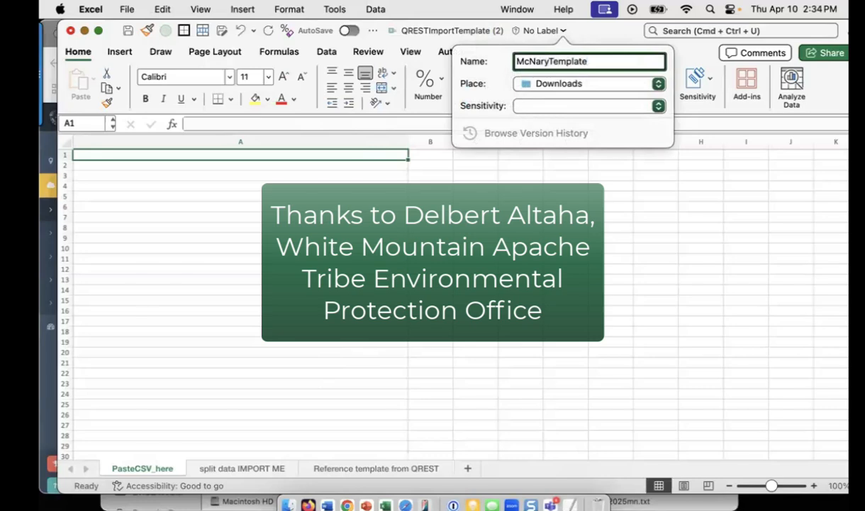
# Step: Save the workbook in the Downloads folder under the name TEOM_templateToQREST
pyautogui.click(658, 86)
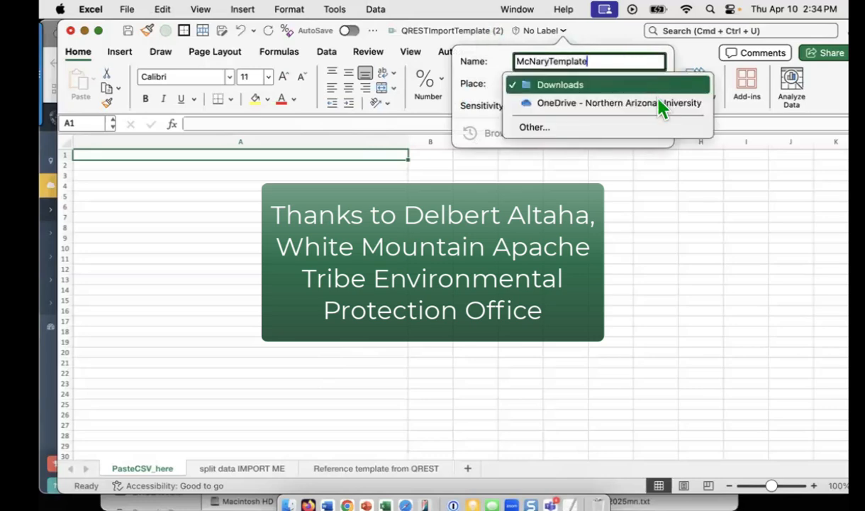
pyautogui.click(658, 89)
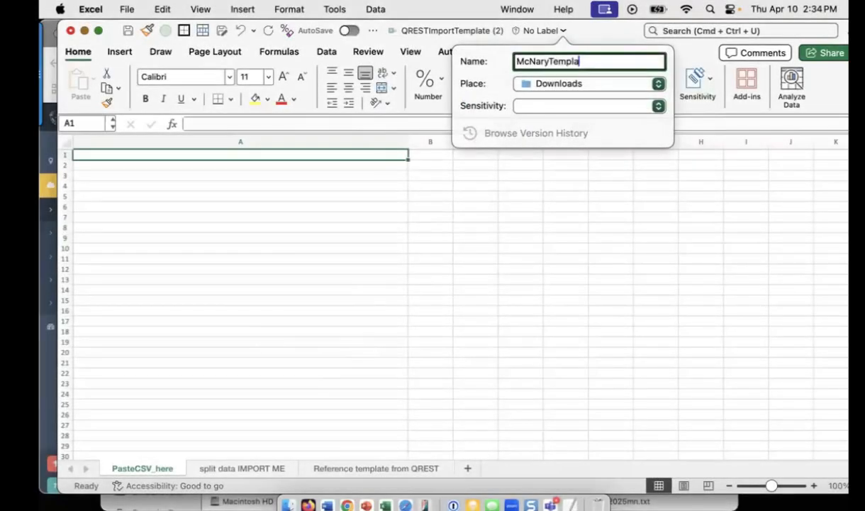
pyautogui.press('BackSpace')
pyautogui.press('BackSpace')
pyautogui.press('BackSpace')
pyautogui.press('BackSpace')
pyautogui.press('BackSpace')
pyautogui.press('BackSpace')
pyautogui.press('BackSpace')
pyautogui.press('BackSpace')
pyautogui.press('BackSpace')
pyautogui.press('BackSpace')
pyautogui.press('BackSpace')
pyautogui.press('BackSpace')
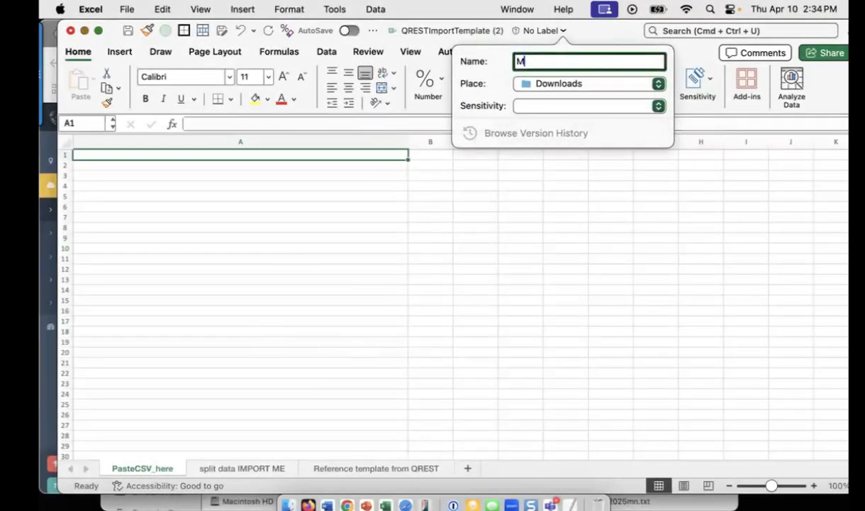
pyautogui.write('TEOMt')
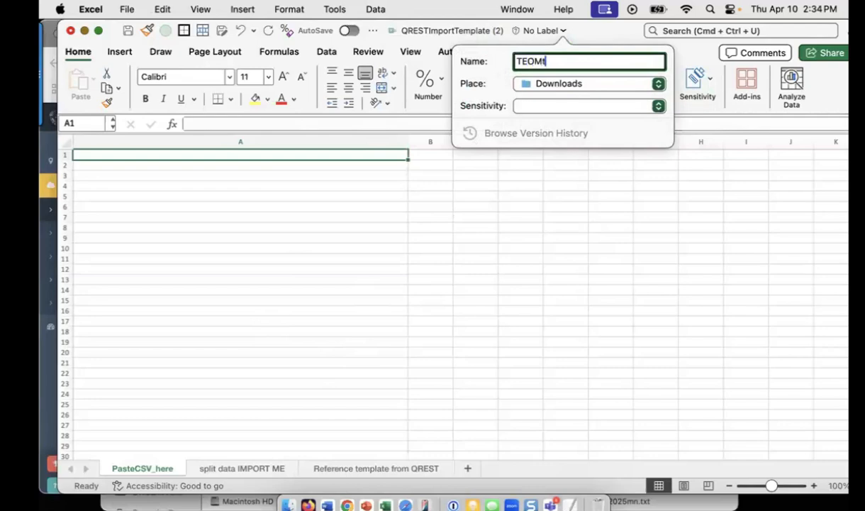
pyautogui.write('e')
pyautogui.press('BackSpace')
pyautogui.press('BackSpace')
pyautogui.write('_templateY')
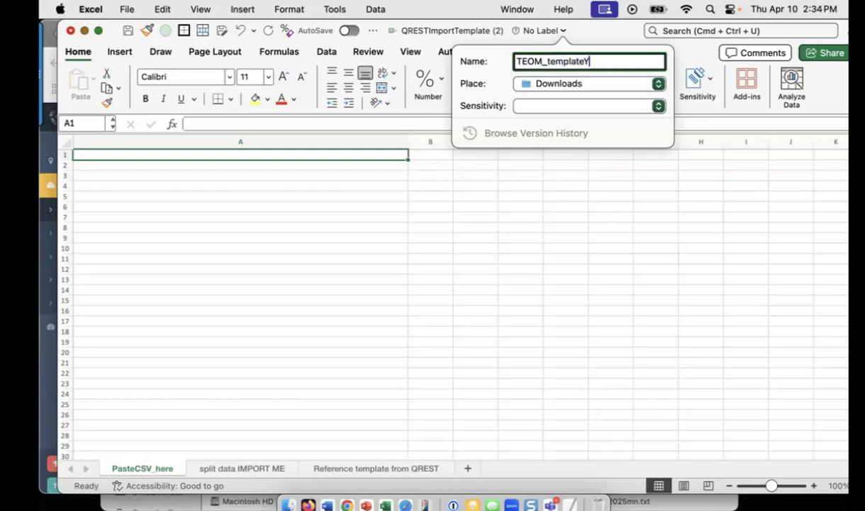
pyautogui.press('BackSpace')
pyautogui.write('ToQREST')
pyautogui.click(476, 186)
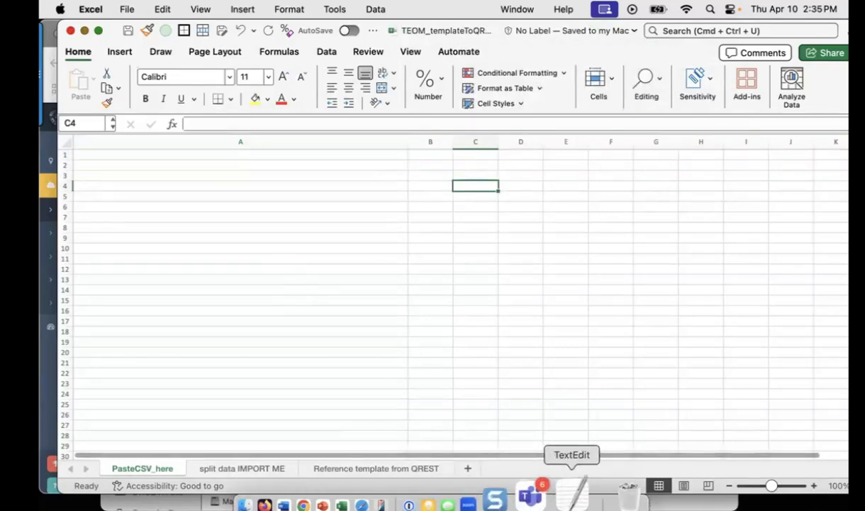
# Step: Switch to TextEdit, copy the entire contents of 03112025mn.txt, and paste them into cell A1 of the PasteCSV_here sheet in Excel
pyautogui.click(568, 493)
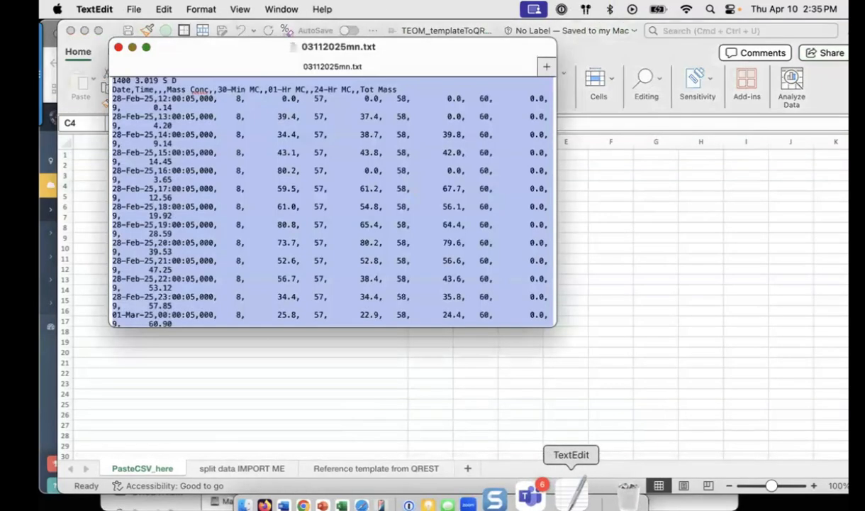
pyautogui.click(383, 251)
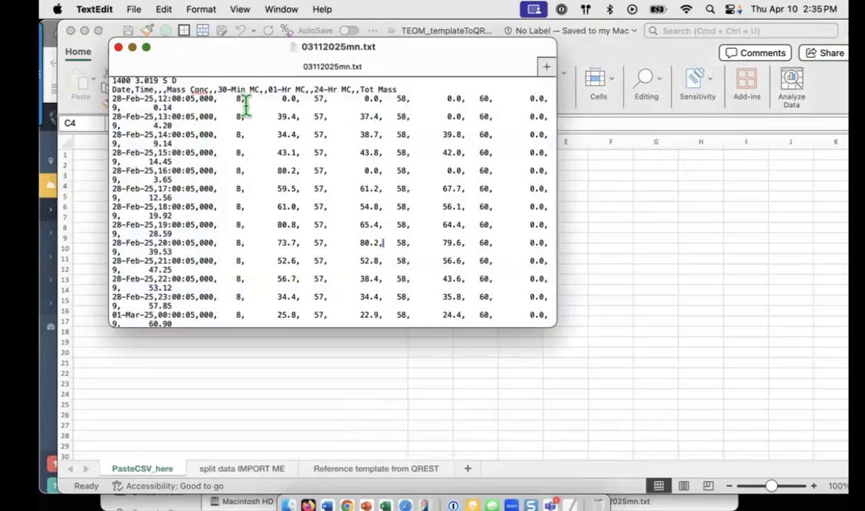
pyautogui.doubleClick(131, 98)
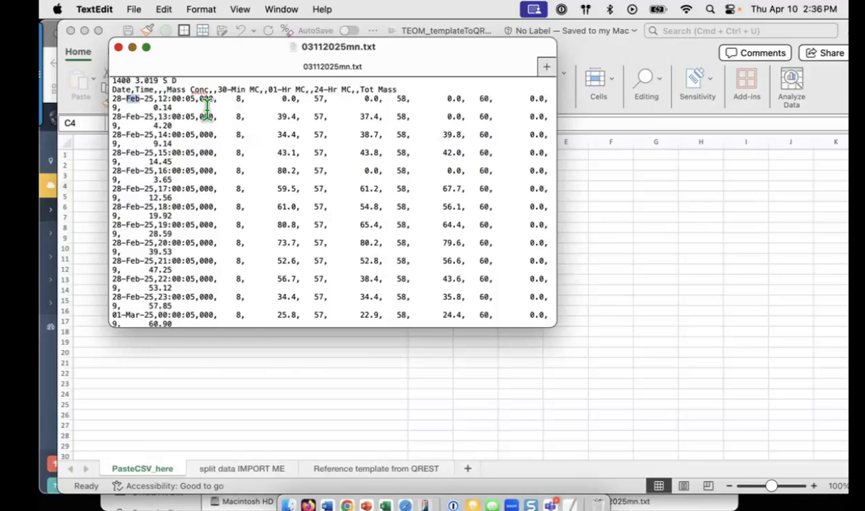
pyautogui.press('super+a')
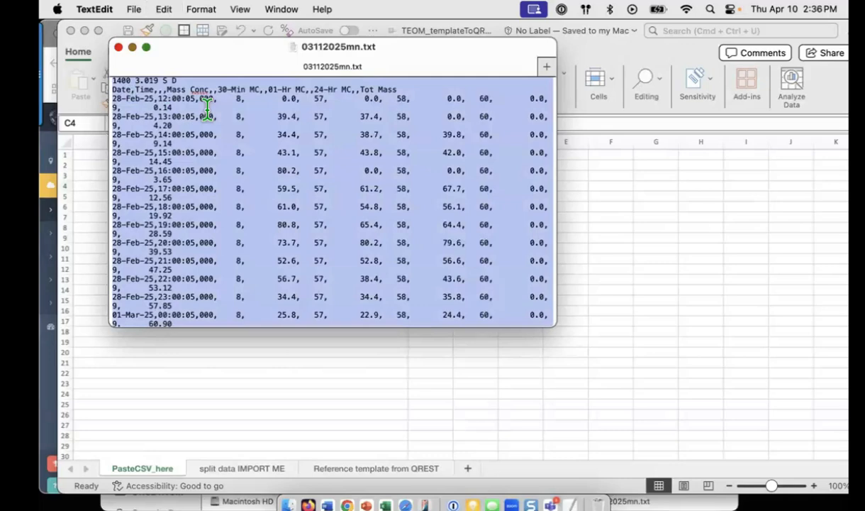
pyautogui.click(93, 168)
pyautogui.click(104, 154)
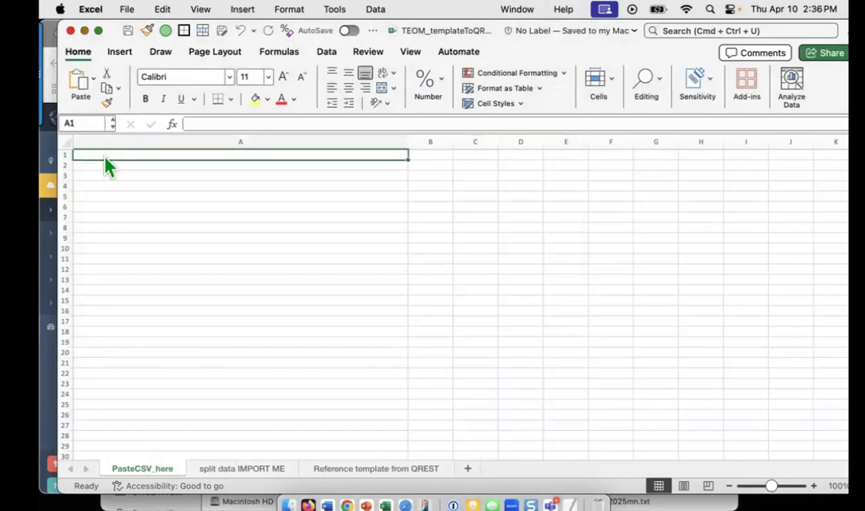
pyautogui.press('super+v')
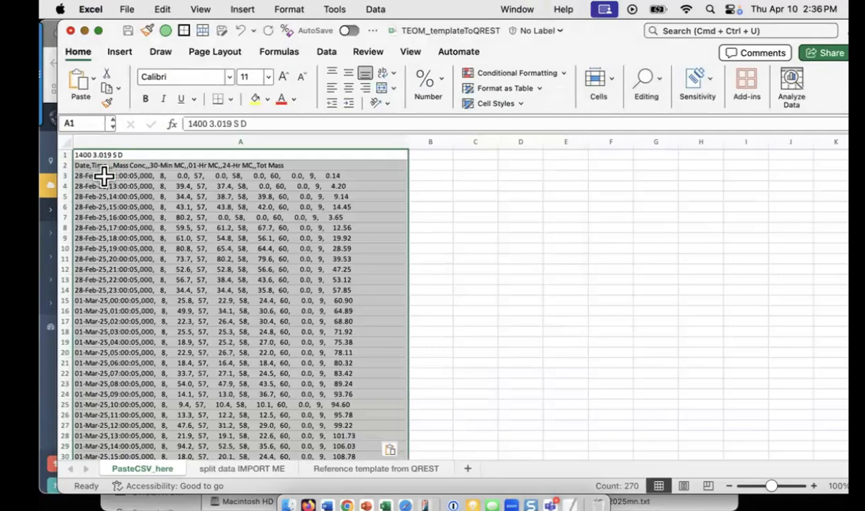
# Step: Open the split data IMPORT ME sheet and examine the formula in A3 and the columns it splits the pasted data into
pyautogui.click(310, 144)
pyautogui.click(228, 474)
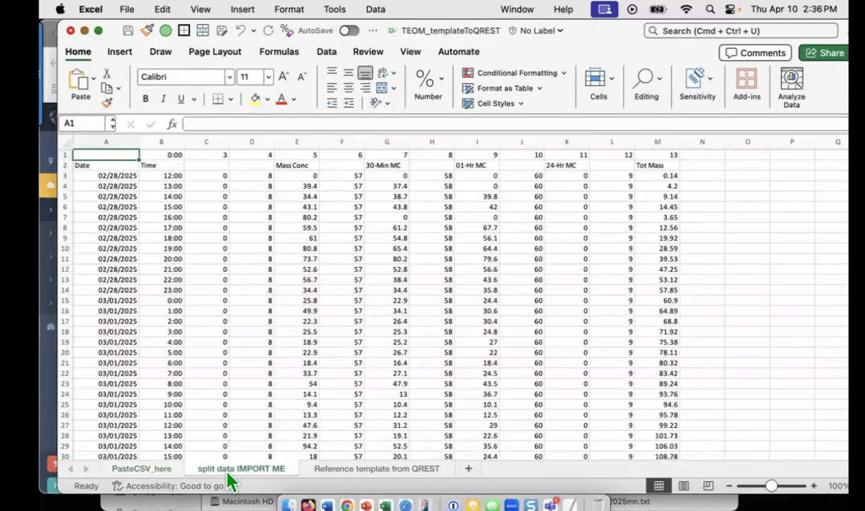
pyautogui.click(125, 178)
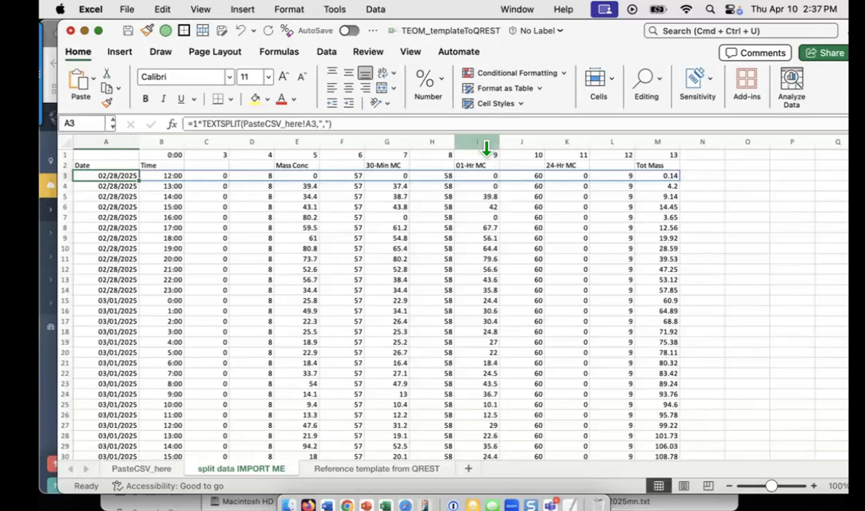
pyautogui.scroll(-2, 414, 197)
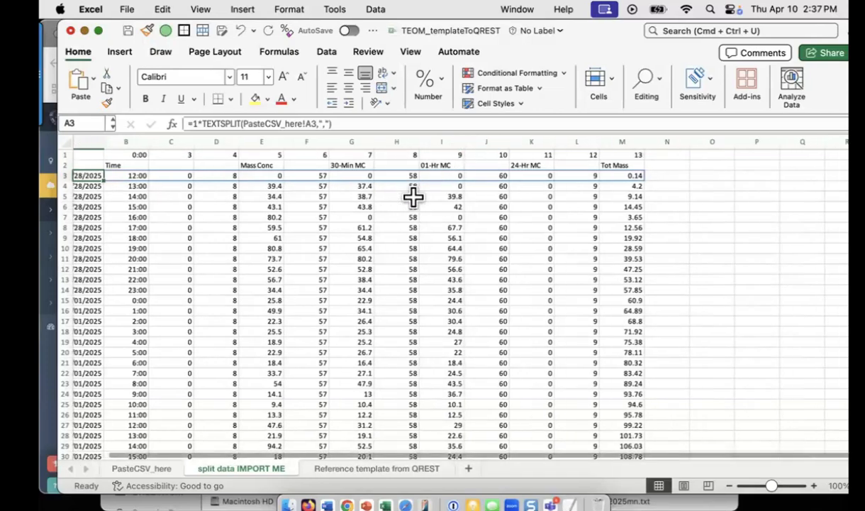
pyautogui.scroll(2, 414, 197)
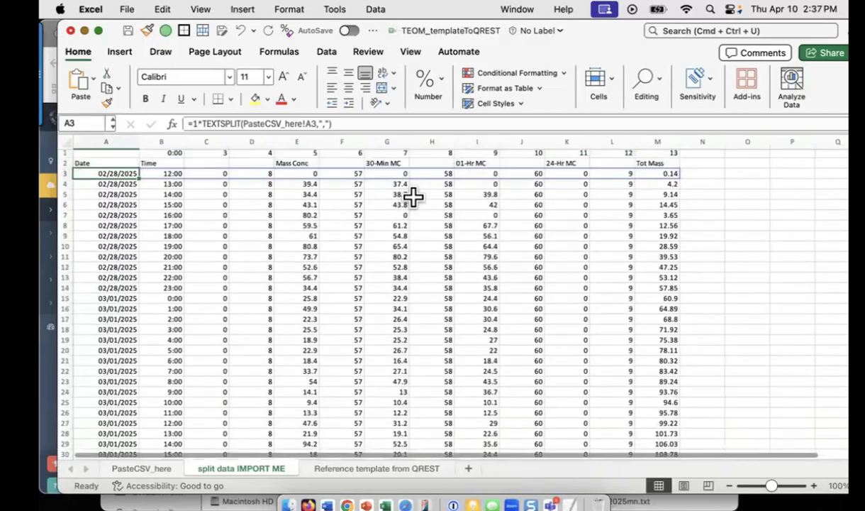
pyautogui.scroll(-1, 145, 183)
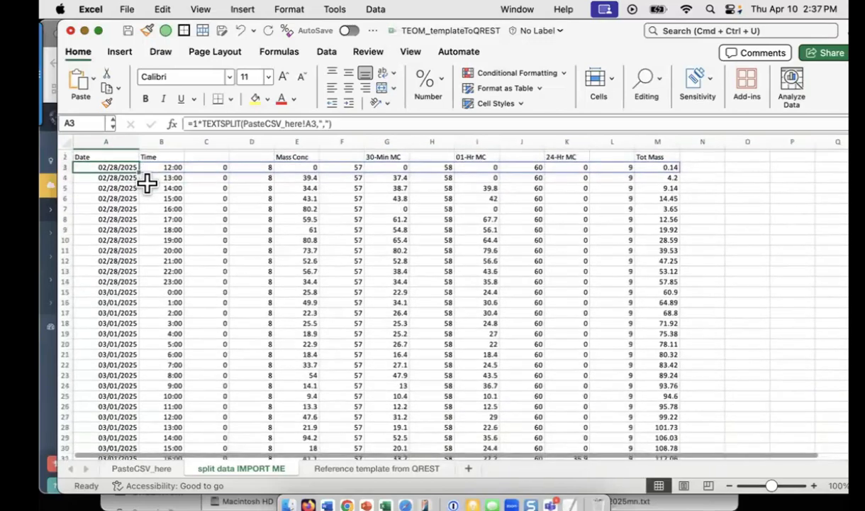
# Step: Examine how far down the split formulas in column A extend, where the actual data ends, and the rows near the start
pyautogui.press('super+Down')
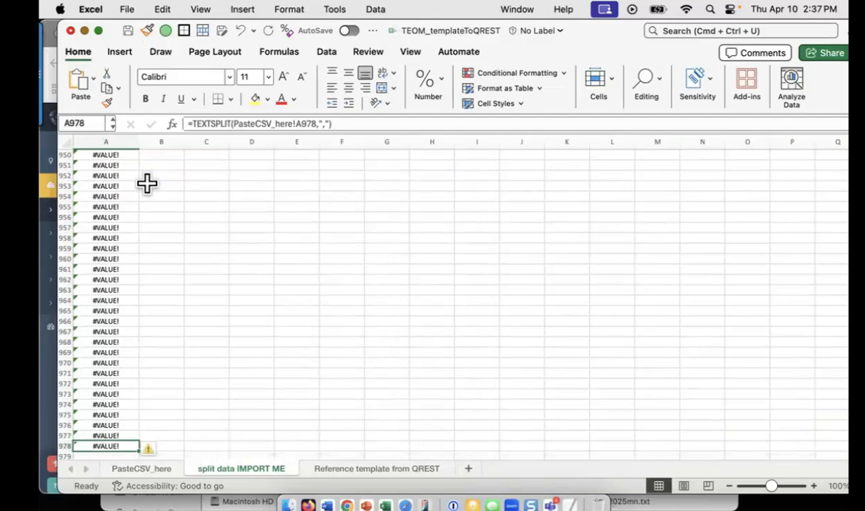
pyautogui.press('Right')
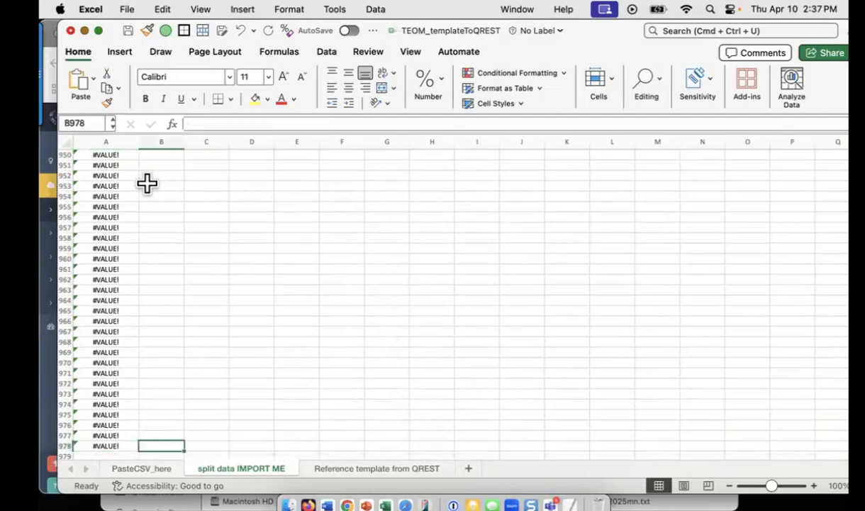
pyautogui.press('super+Up')
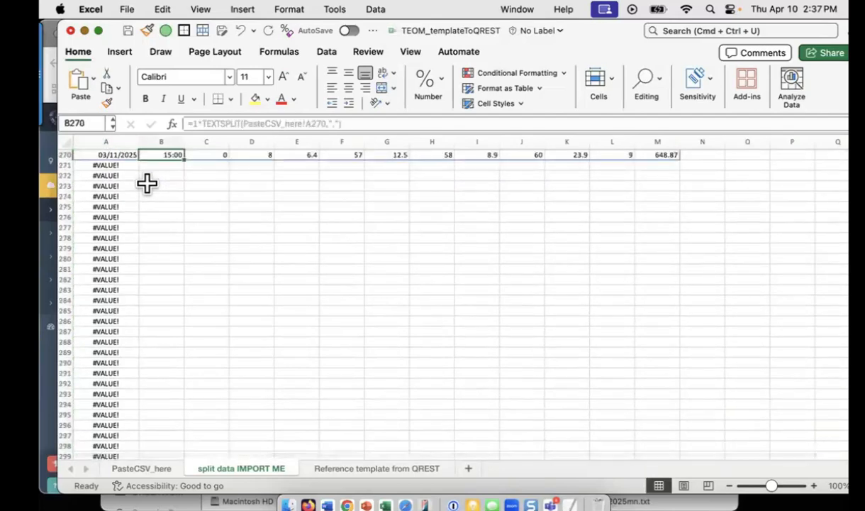
pyautogui.press('Up')
pyautogui.press('Up')
pyautogui.press('Up')
pyautogui.press('Up')
pyautogui.press('Up')
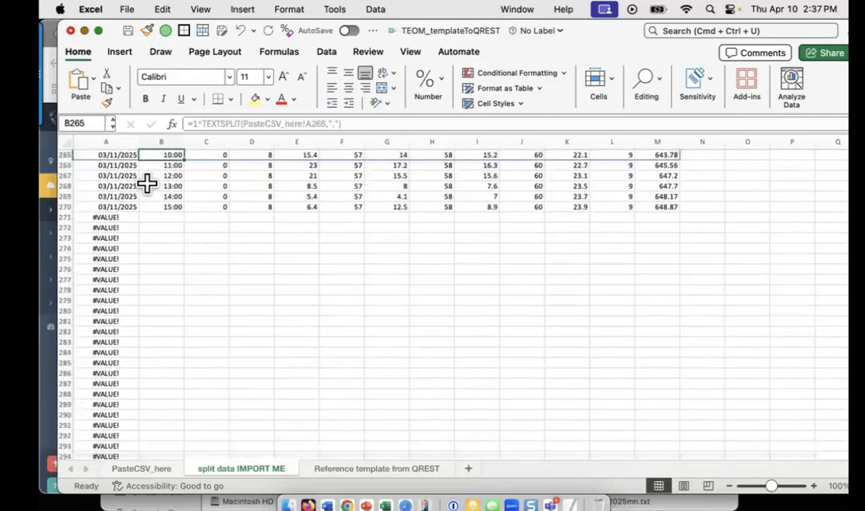
pyautogui.click(117, 205)
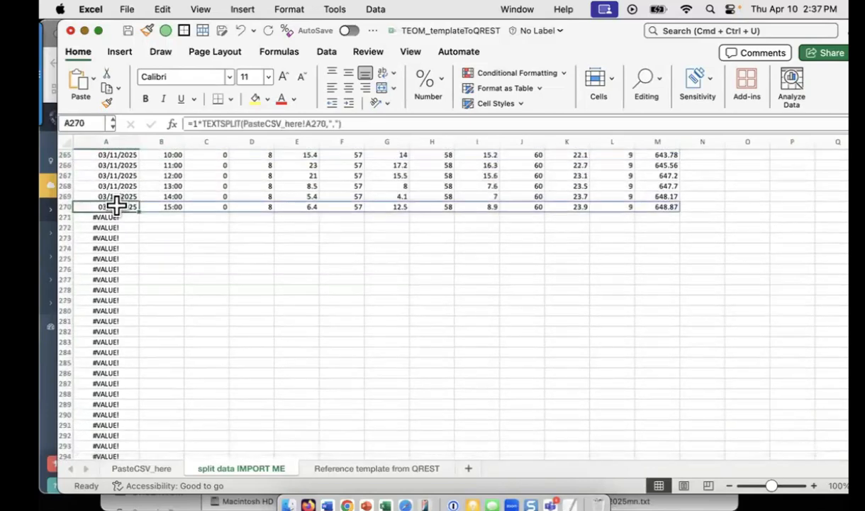
pyautogui.press('super+Down')
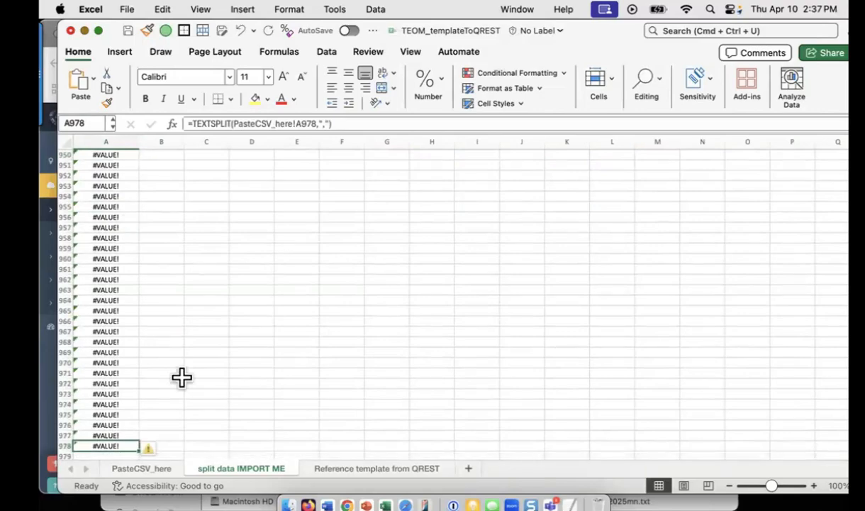
pyautogui.press('super+Up')
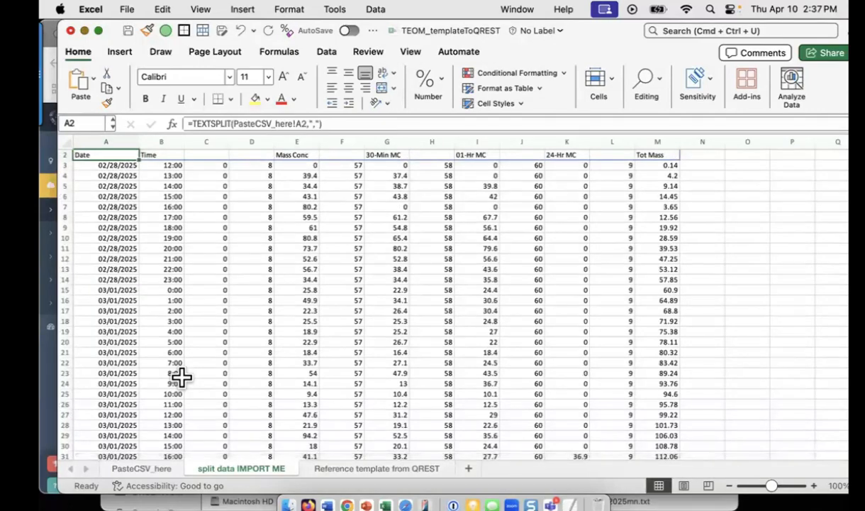
pyautogui.scroll(-20, 182, 378)
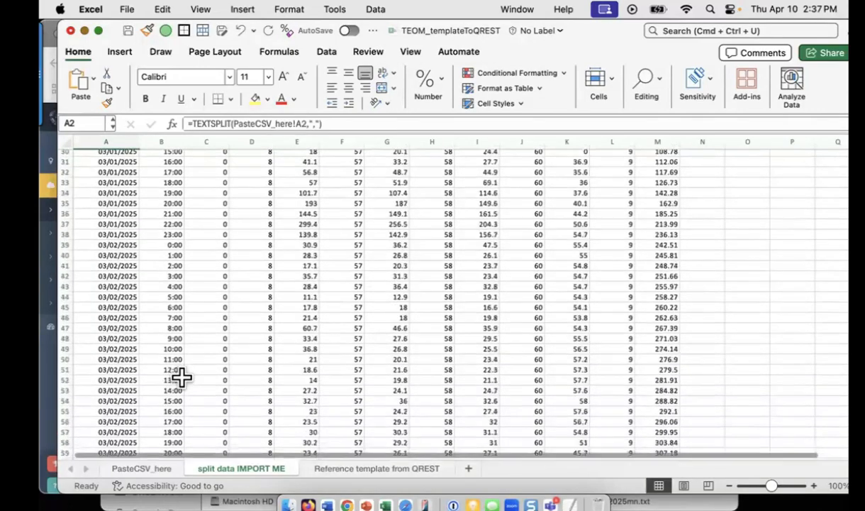
pyautogui.scroll(20, 182, 377)
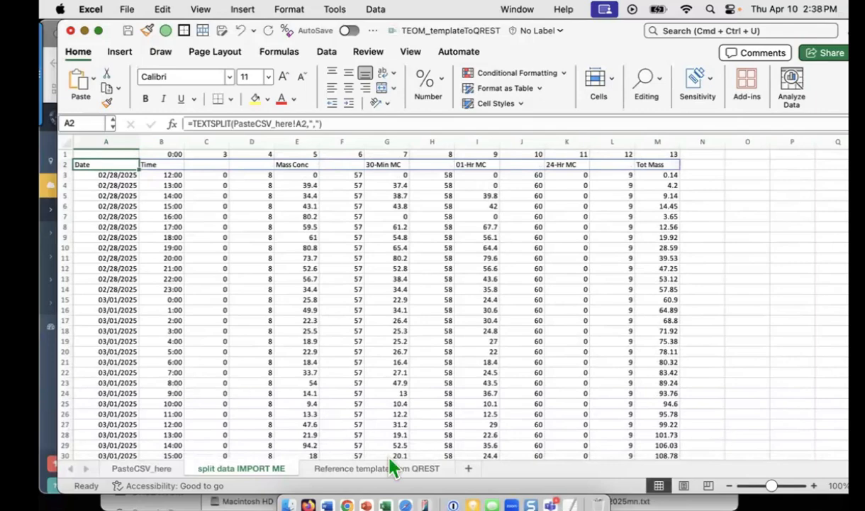
# Step: Compare the column layout of the Reference template from QREST sheet with the split data IMPORT ME sheet
pyautogui.click(384, 470)
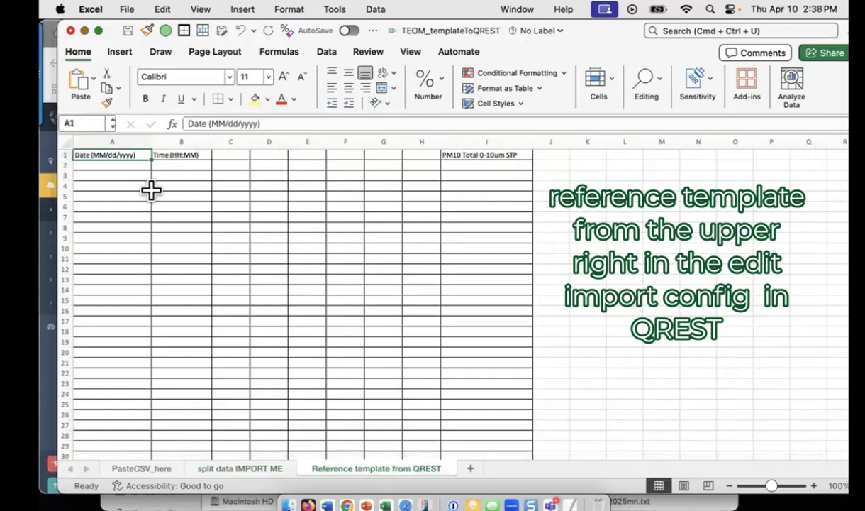
pyautogui.click(239, 474)
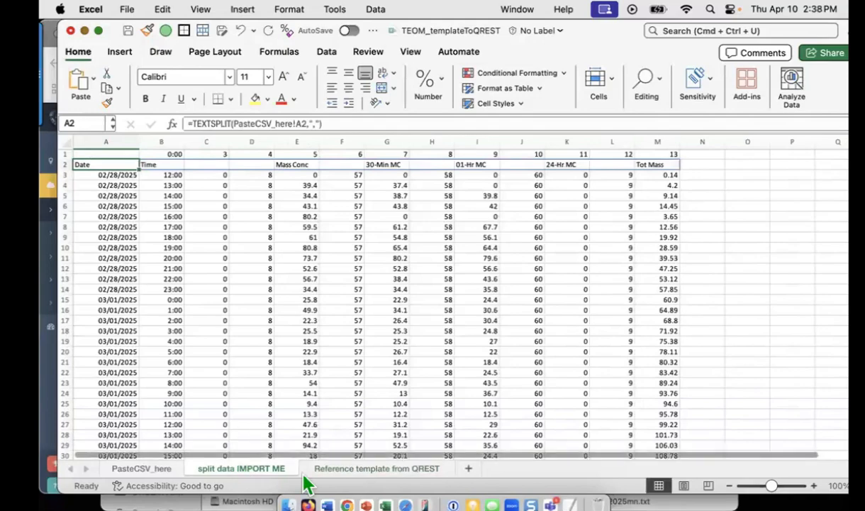
pyautogui.click(343, 473)
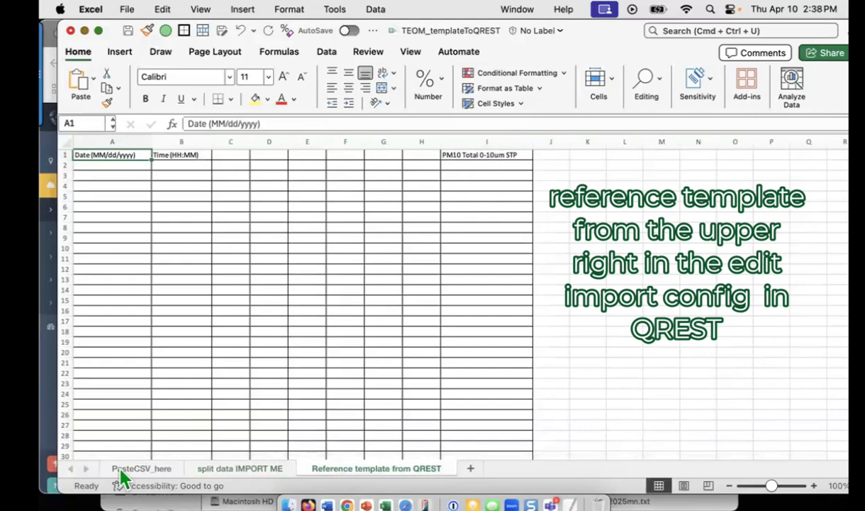
pyautogui.click(229, 471)
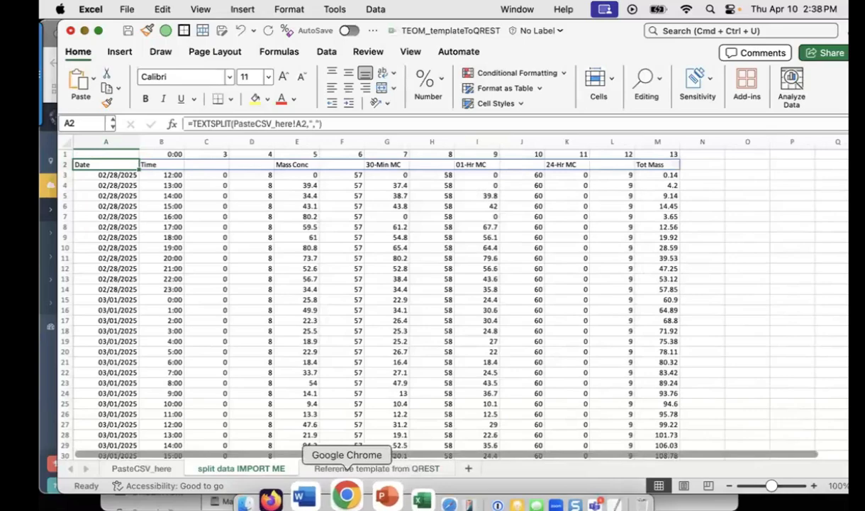
# Step: Switch to Chrome, open the QREST manual data import page, and set the import type to Hourly
pyautogui.click(351, 495)
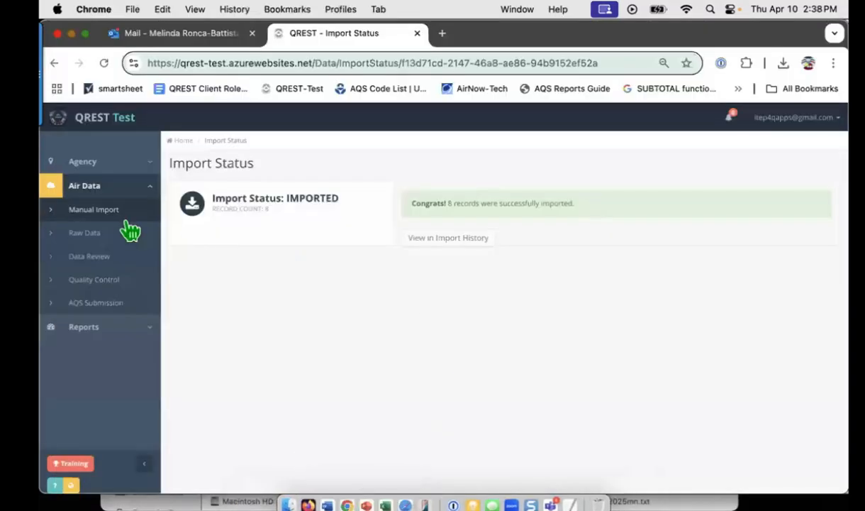
pyautogui.click(94, 210)
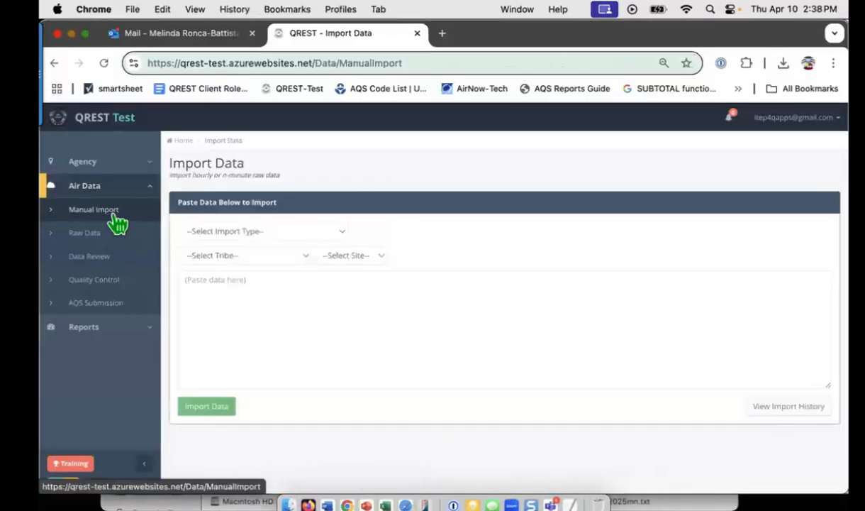
pyautogui.click(342, 235)
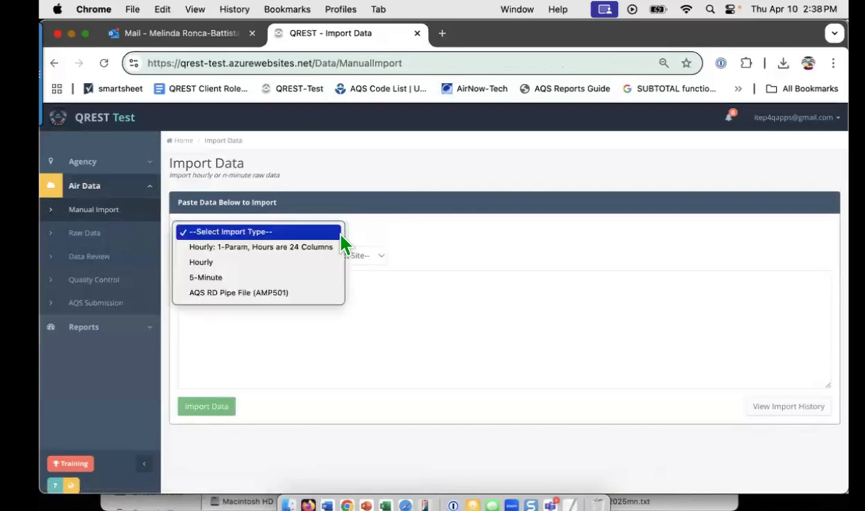
pyautogui.click(316, 266)
# Step: Choose White Mountain Apache Tribe, site 1003 McNary, and the McNary TEOM from excel import template for the import
pyautogui.click(306, 255)
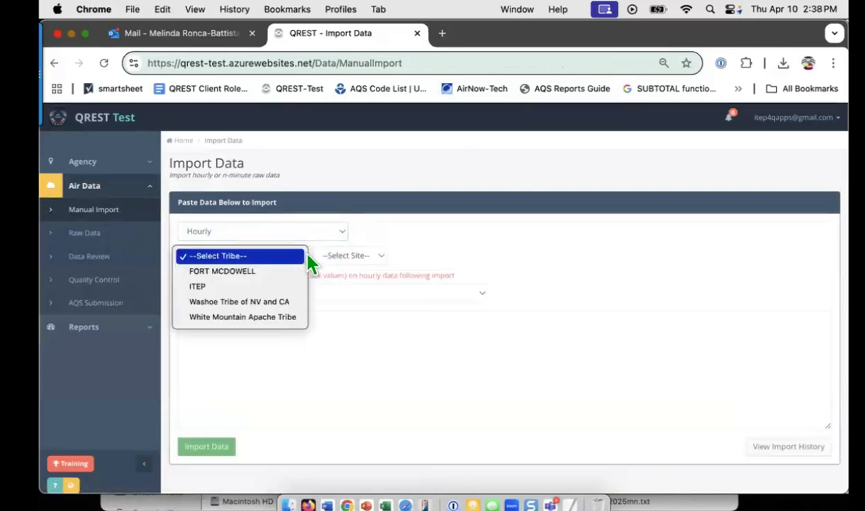
pyautogui.click(288, 320)
pyautogui.click(392, 260)
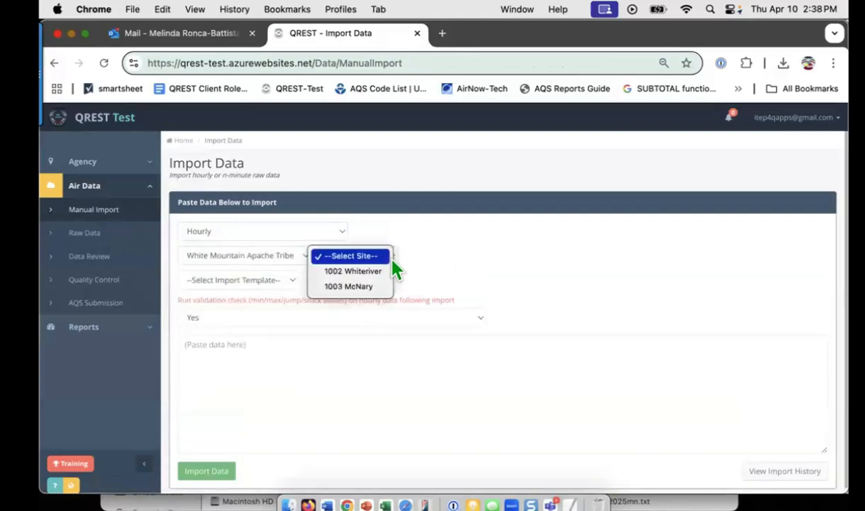
pyautogui.click(382, 287)
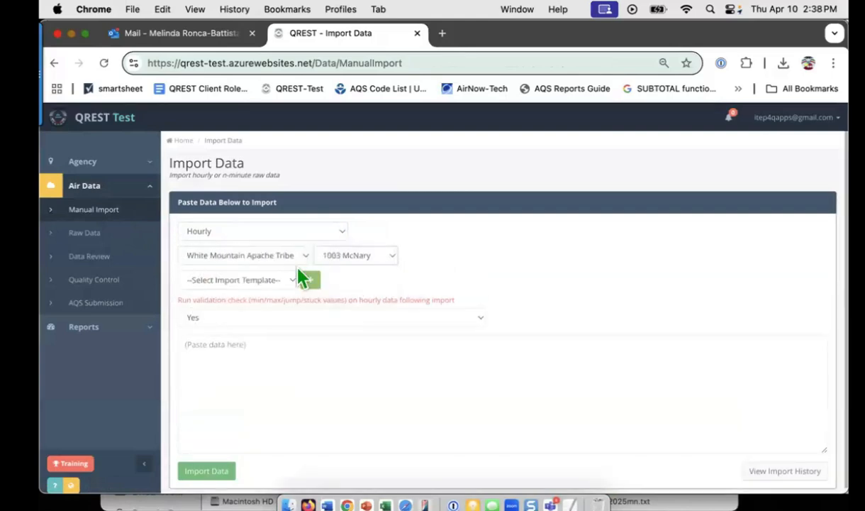
pyautogui.click(290, 280)
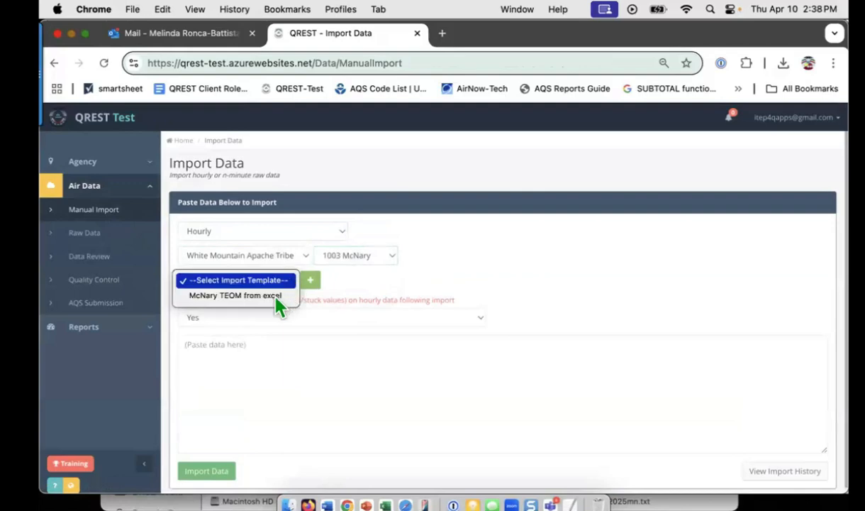
pyautogui.click(277, 295)
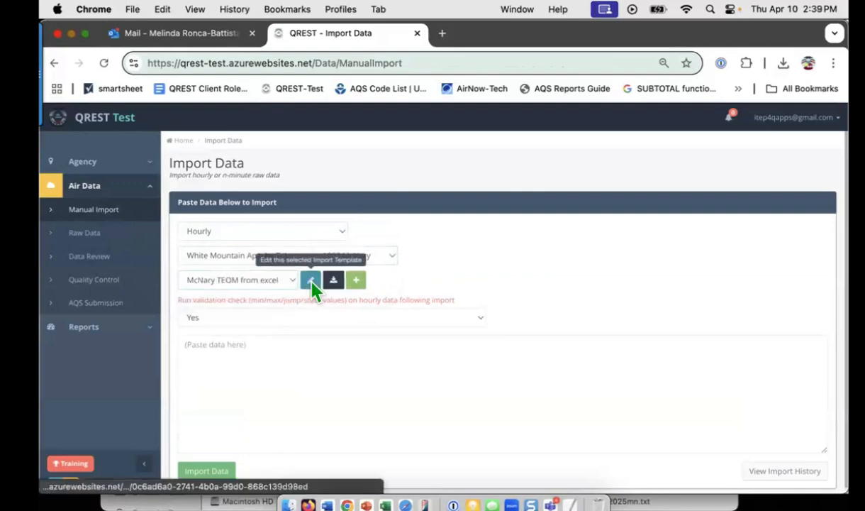
# Step: Review the McNary TEOM from excel template's delimiter, date, time and parameter column settings, and return to the empty import data box
pyautogui.click(312, 282)
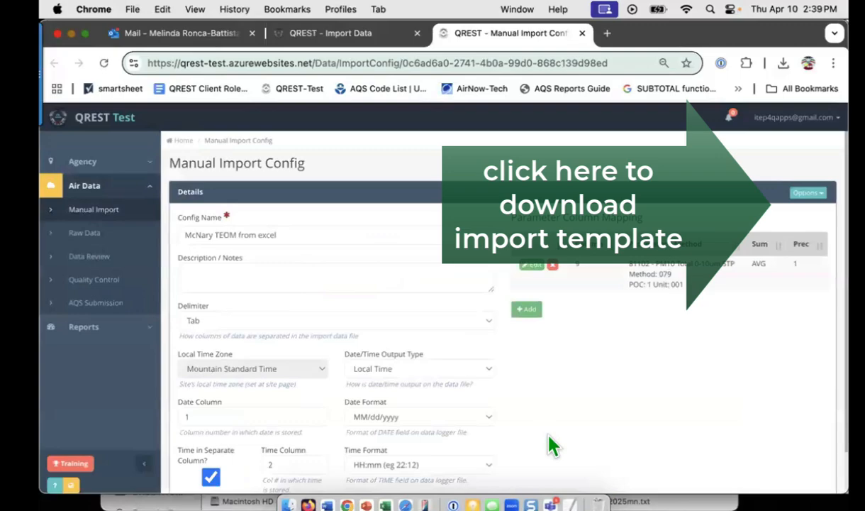
pyautogui.scroll(-1, 551, 446)
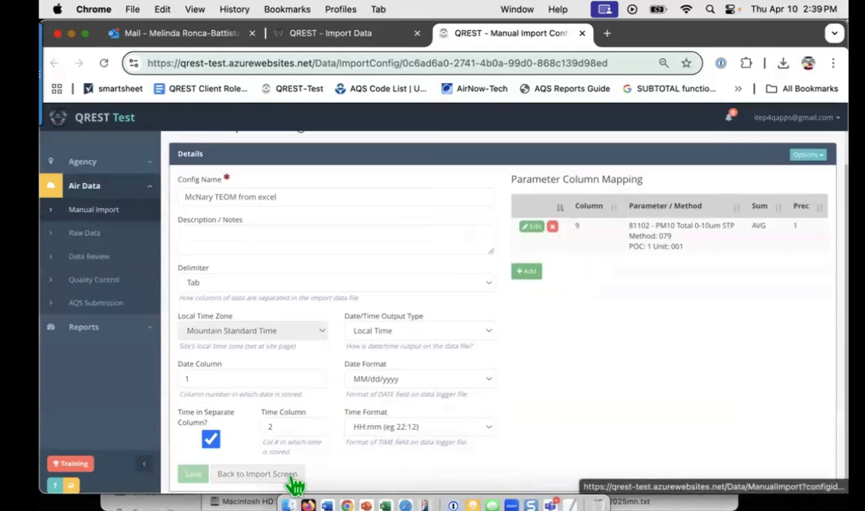
pyautogui.click(257, 474)
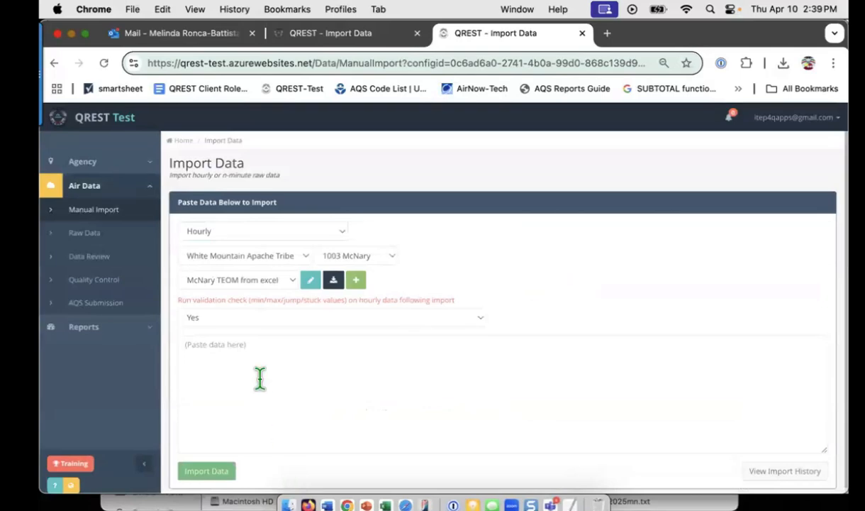
pyautogui.click(255, 347)
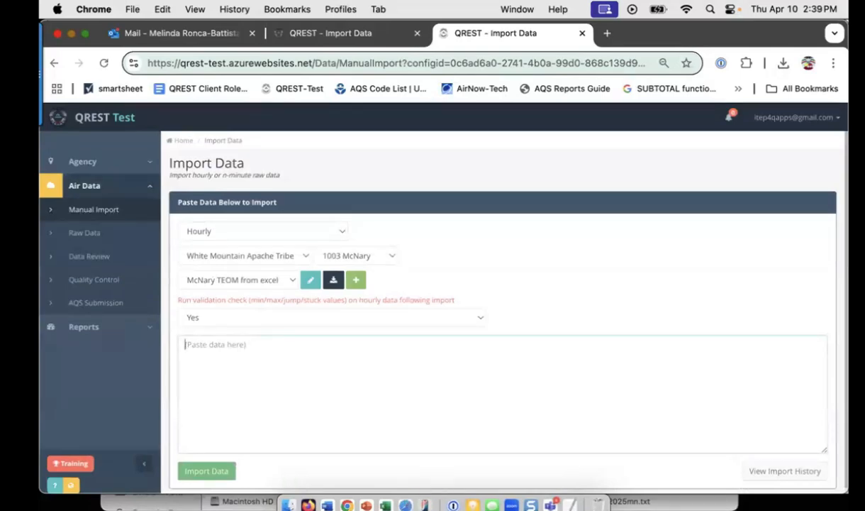
# Step: Switch to Excel, extend a selection from A3 across and down the split data, and locate the last row with real data
pyautogui.click(381, 496)
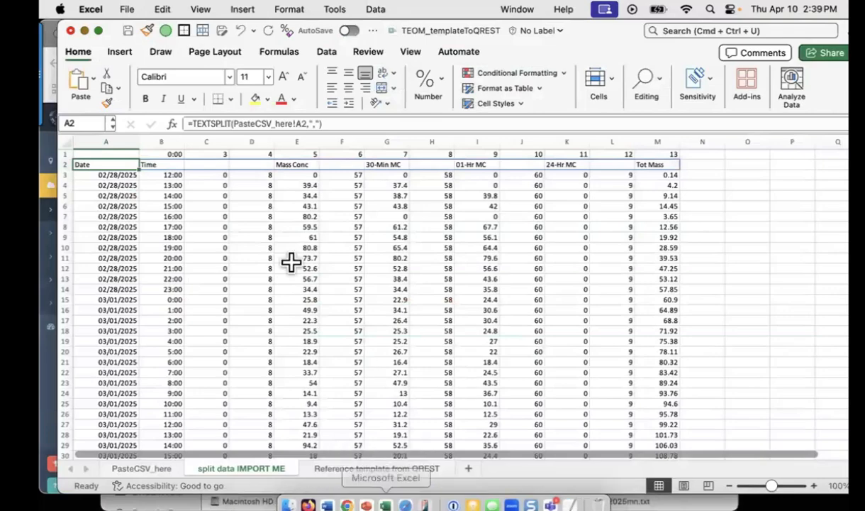
pyautogui.click(123, 177)
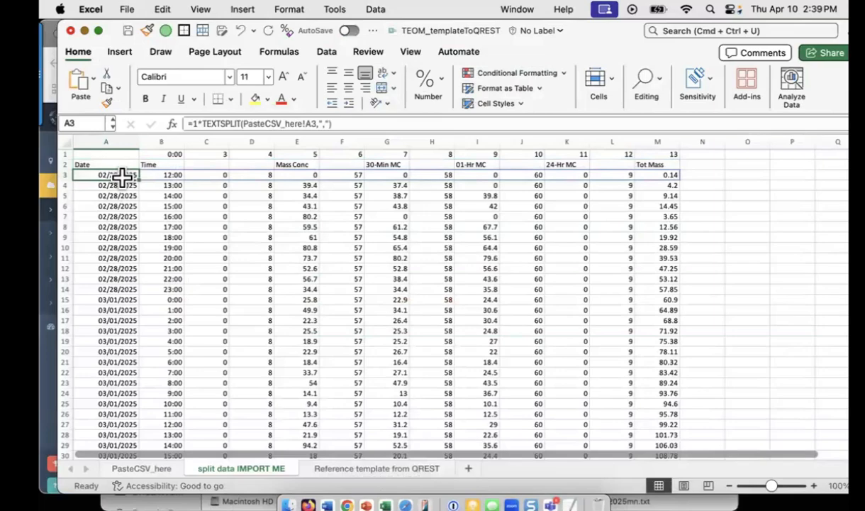
pyautogui.press('shift+super+Right')
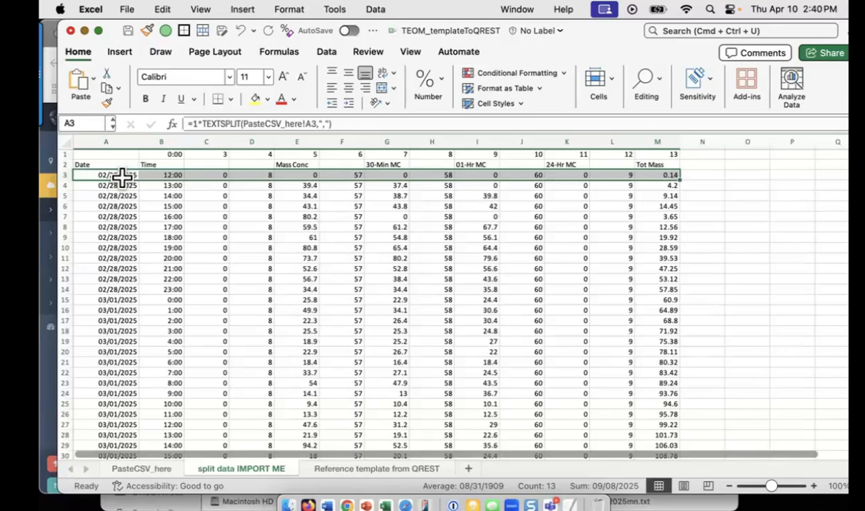
pyautogui.press('super+shift+Down')
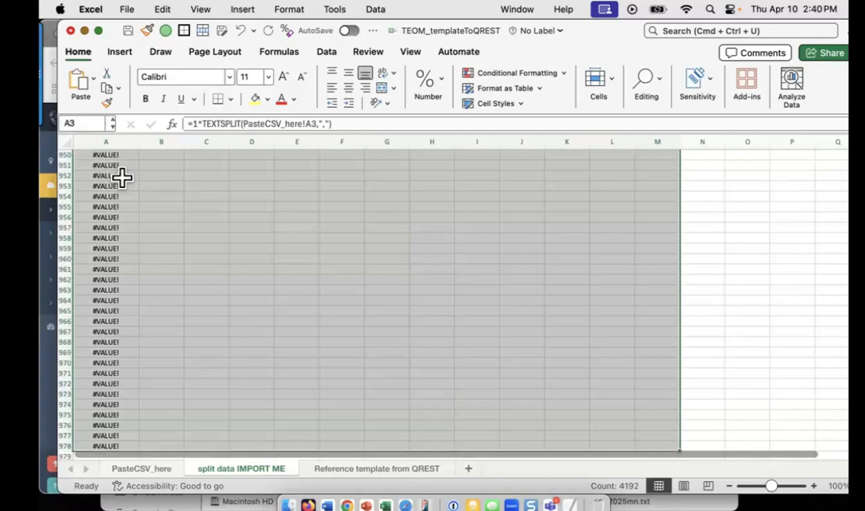
pyautogui.click(161, 196)
pyautogui.press('super+Up')
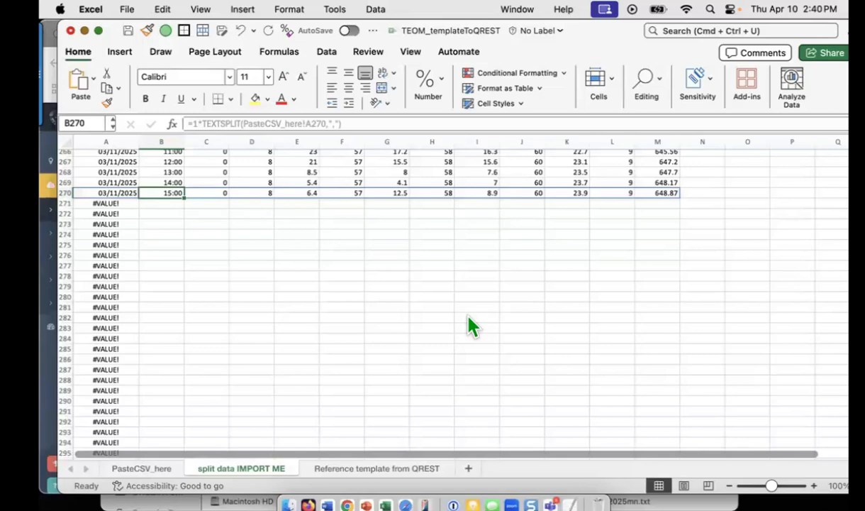
# Step: Switch to Firefox, paste the copied split data rows 524 to 527 into the hourly import for site 1002 Whiteriver, and import them
pyautogui.click(308, 505)
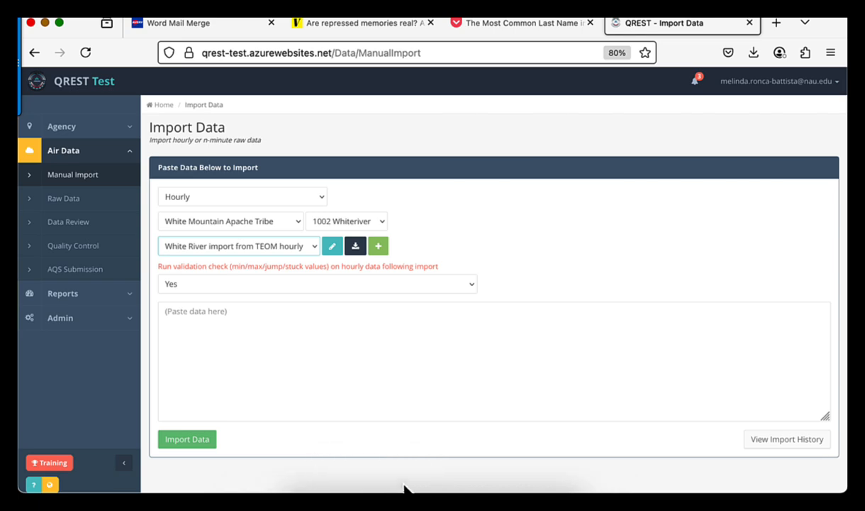
pyautogui.click(394, 491)
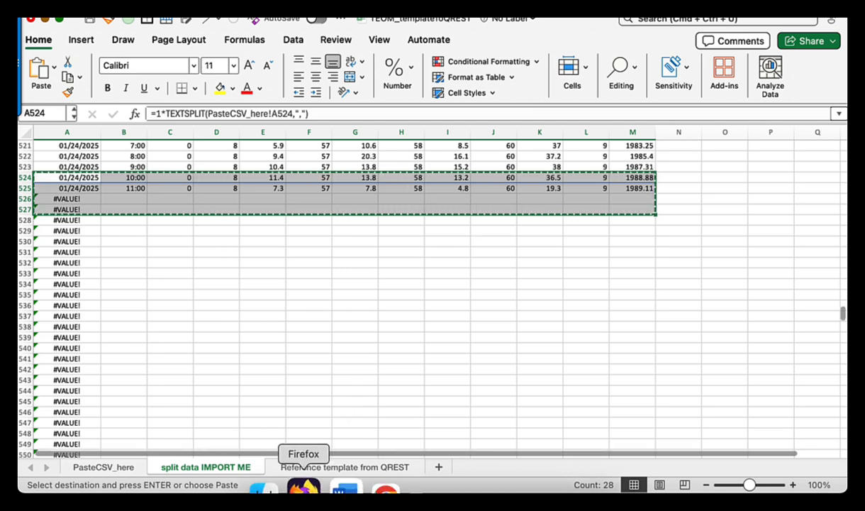
pyautogui.click(313, 488)
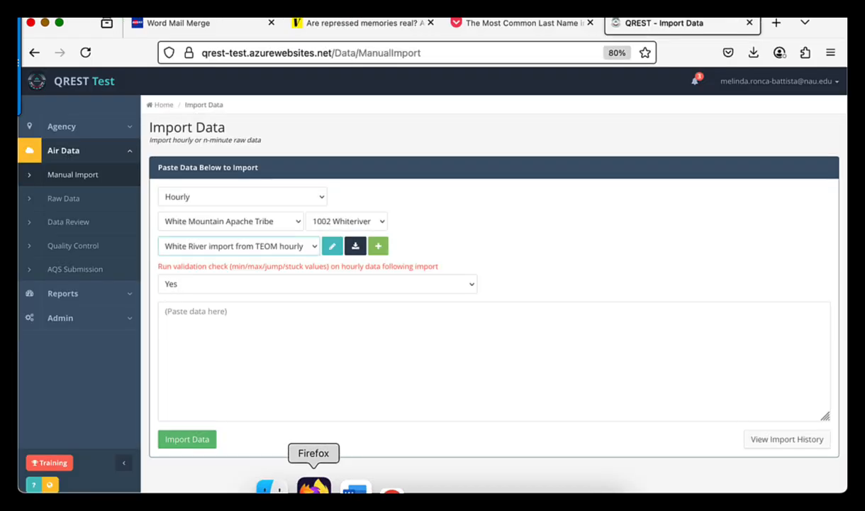
pyautogui.click(234, 312)
pyautogui.write('01/24/2025\t10:00\t0\t8\t11.4\t57\t13.8\t58\t13.2\t60\t36.5\t9\t1988.88 01/24/2025\t11:00\t0\t8\t7.3\t57\t7.8\t58\t4.8\t60\t19.3\t9\t1989.11 #VALUE! #VALUE!')
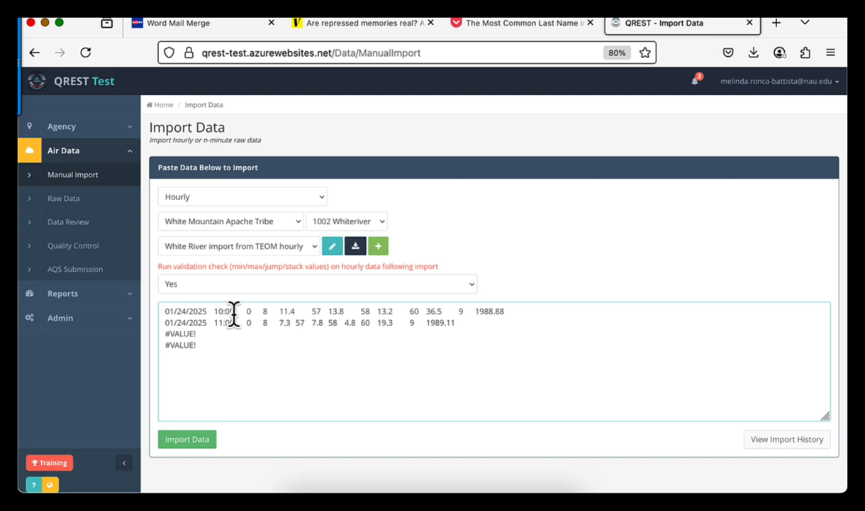
pyautogui.click(199, 441)
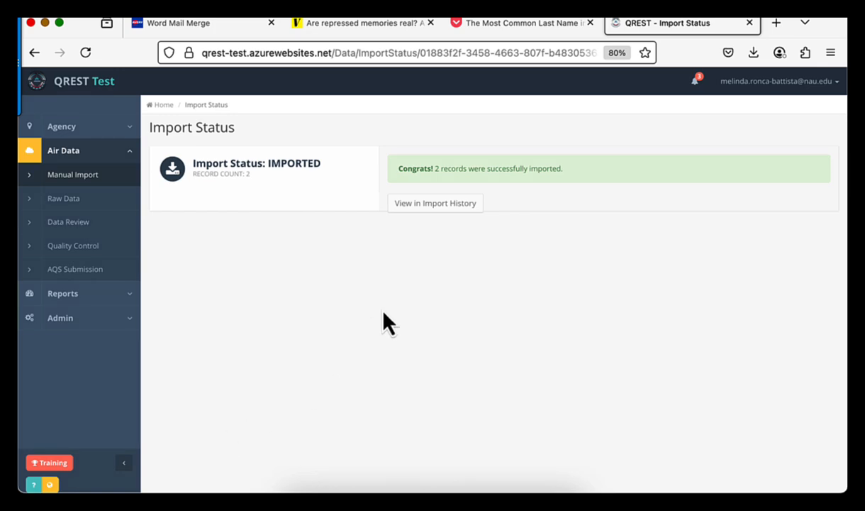
# Step: Open the import history, download the newest Whiteriver import's raw file, and examine its #VALUE! lines in TextEdit
pyautogui.click(434, 204)
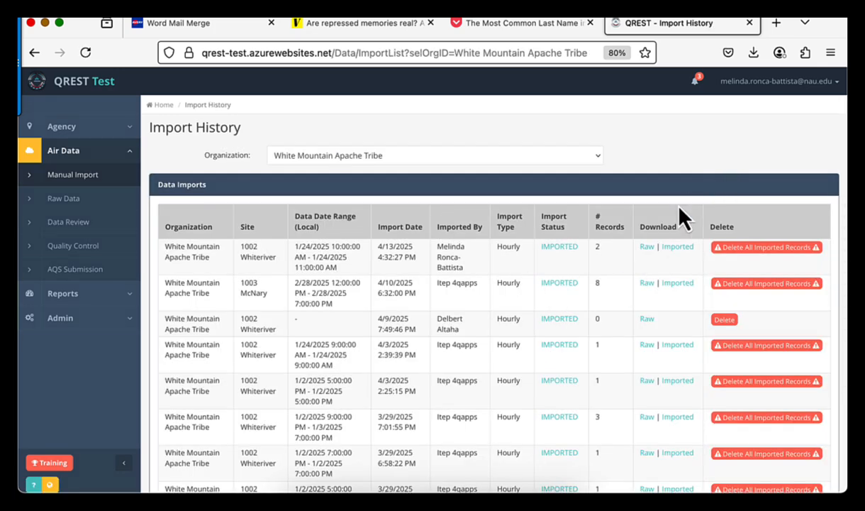
pyautogui.click(647, 247)
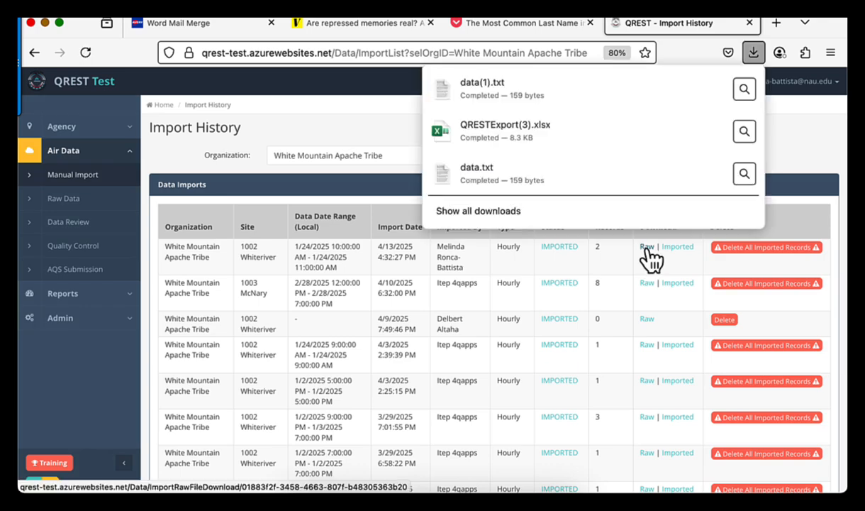
pyautogui.click(552, 100)
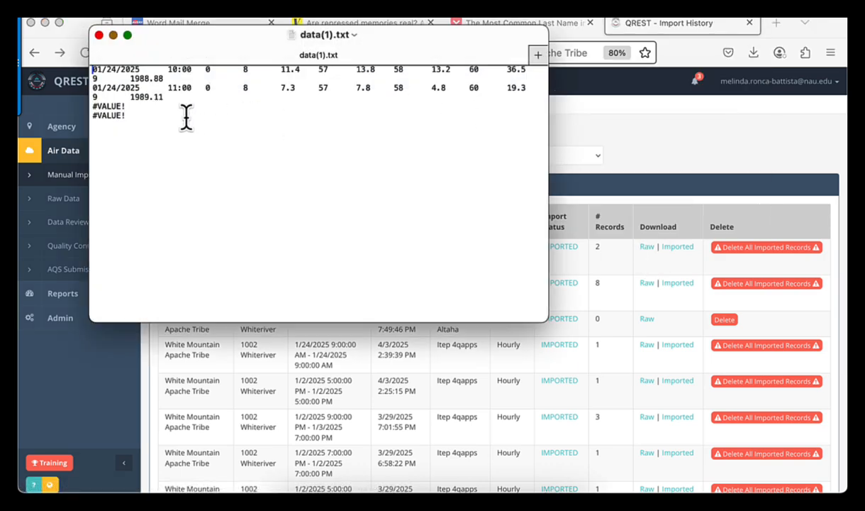
pyautogui.moveTo(170, 121); pyautogui.dragTo(97, 106)
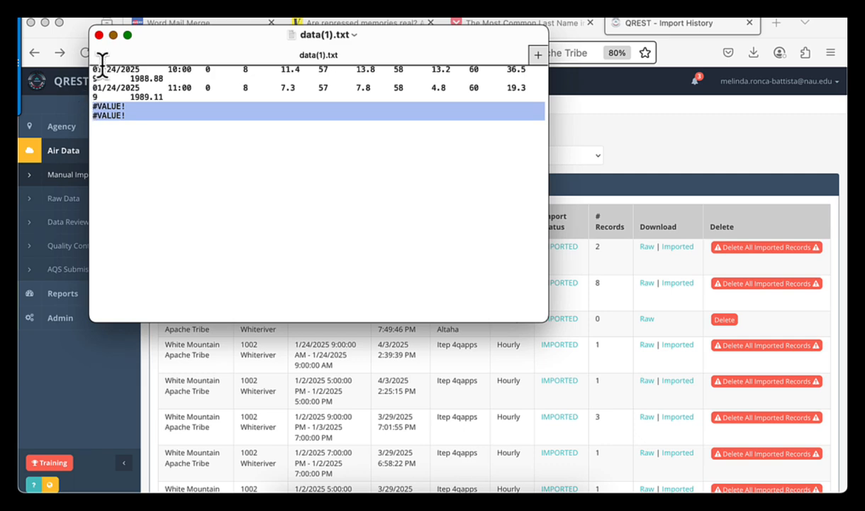
# Step: Download the newest import's Imported file, open QRESTExport(4).xlsx in Excel, and compare it with the raw text file in TextEdit
pyautogui.click(676, 249)
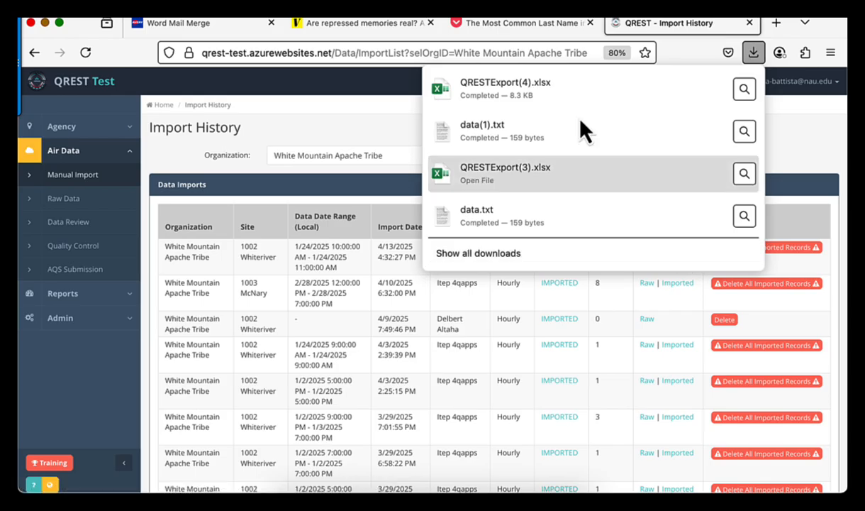
pyautogui.click(557, 103)
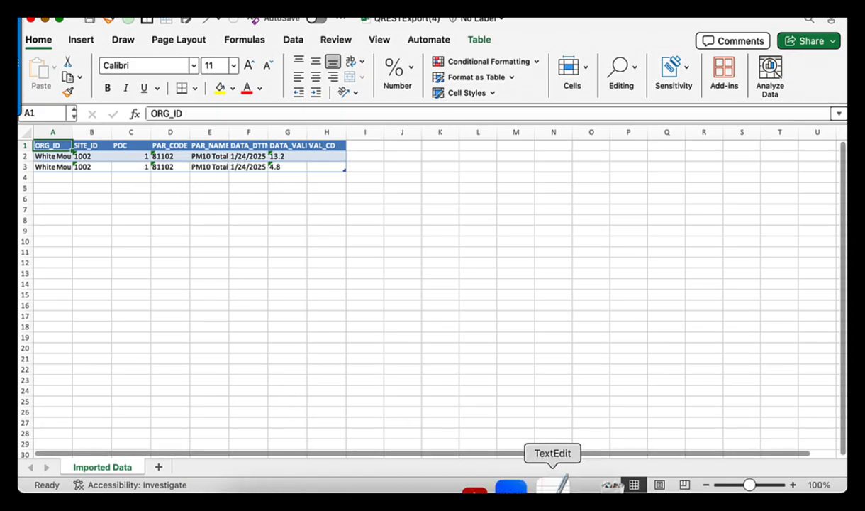
pyautogui.click(552, 488)
pyautogui.moveTo(234, 39); pyautogui.dragTo(264, 103)
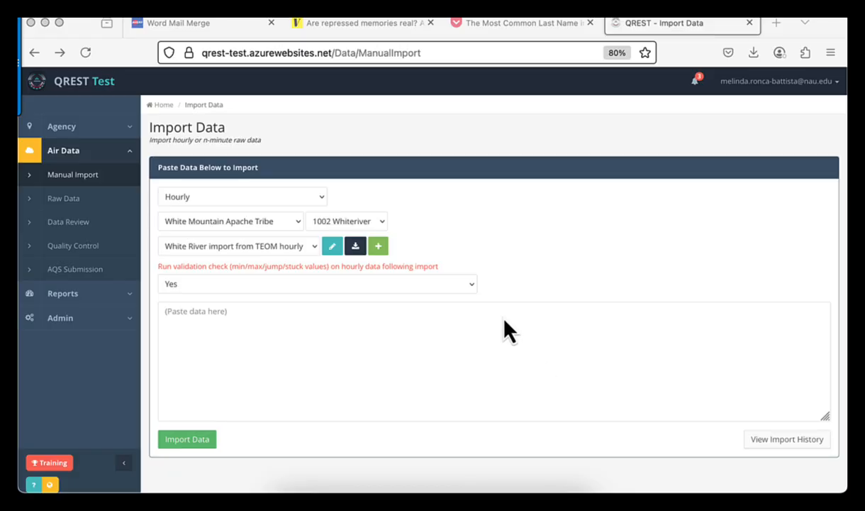
# Step: Switch to the TEOM_templateToQREST workbook in Excel and copy split data rows 522 to 525 across columns A to M
pyautogui.click(504, 320)
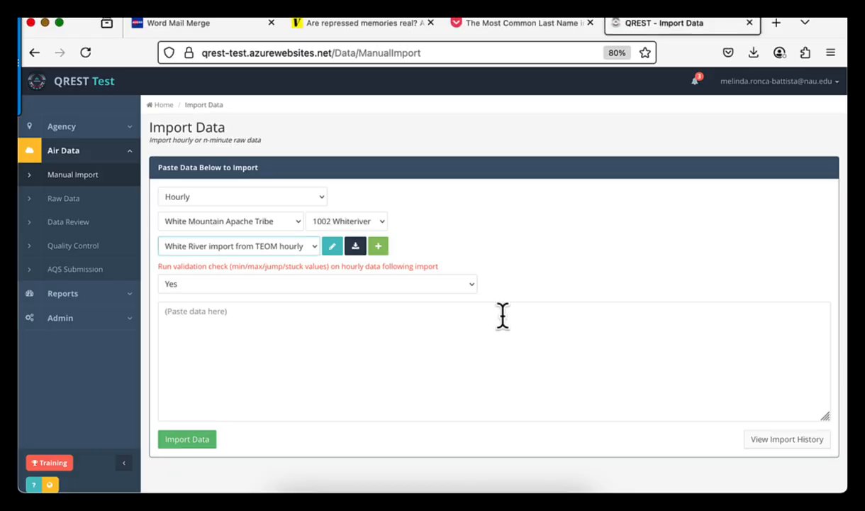
pyautogui.moveTo(552, 488)
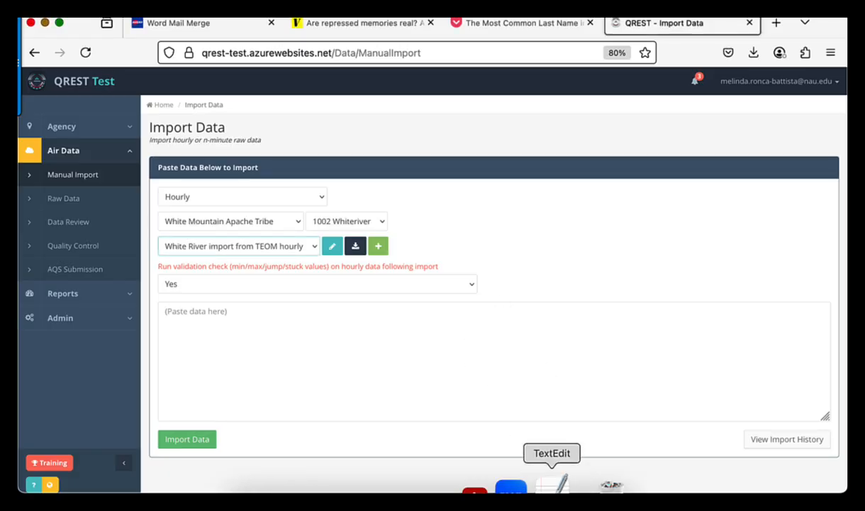
pyautogui.click(382, 488)
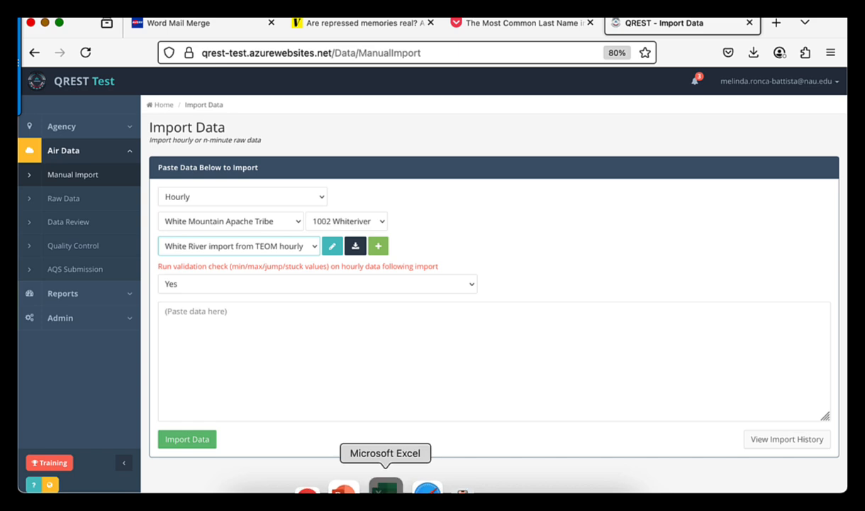
pyautogui.click(71, 183)
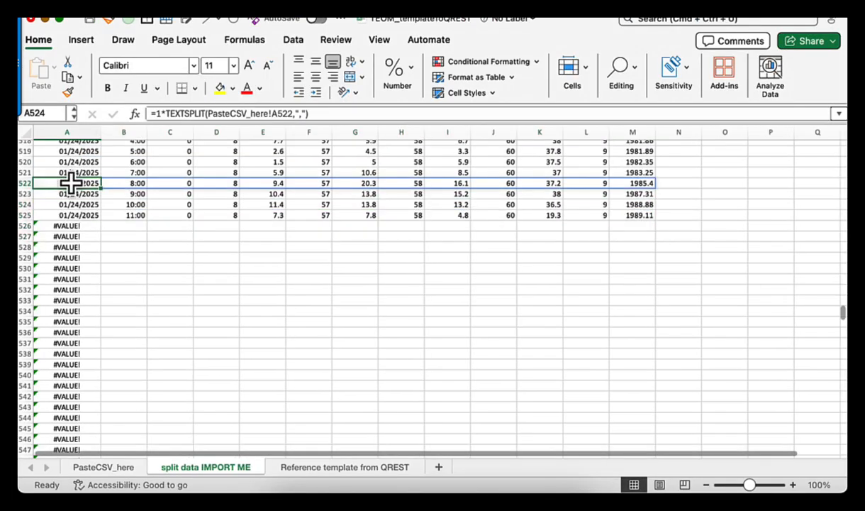
pyautogui.moveTo(71, 183); pyautogui.dragTo(66, 213)
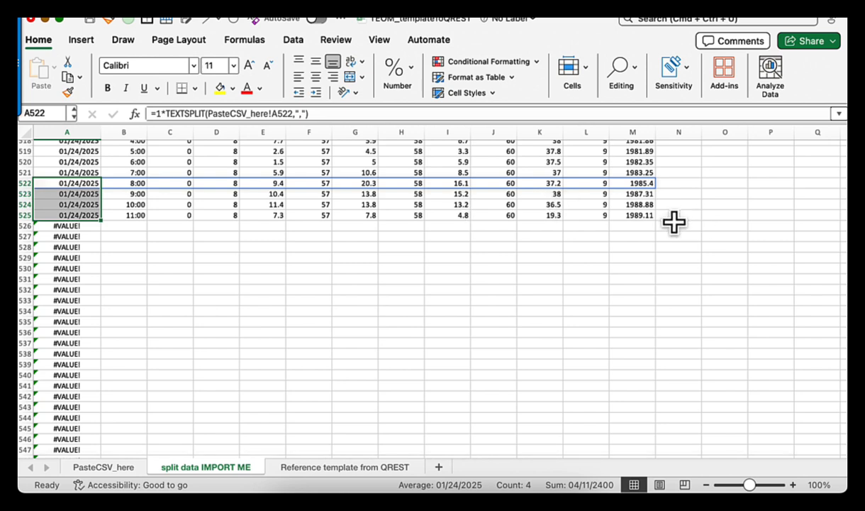
pyautogui.keyDown('shift'); pyautogui.click(647, 219); pyautogui.keyUp('shift')
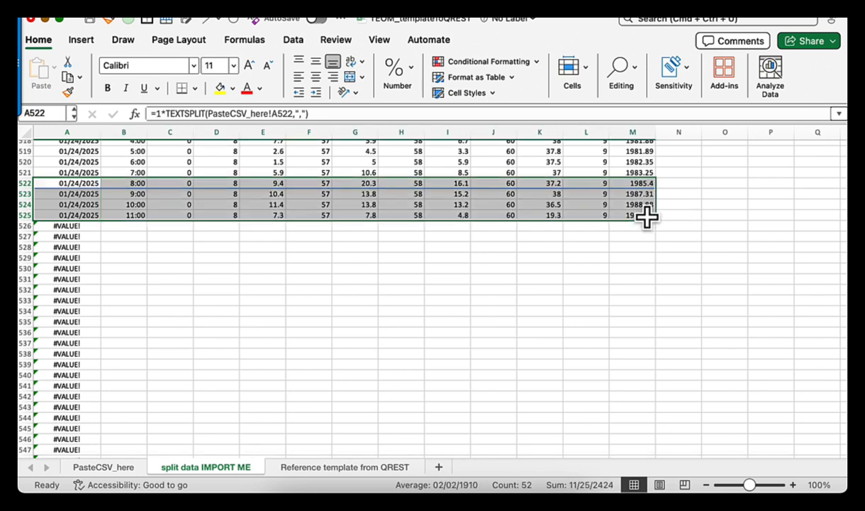
pyautogui.press('super+c')
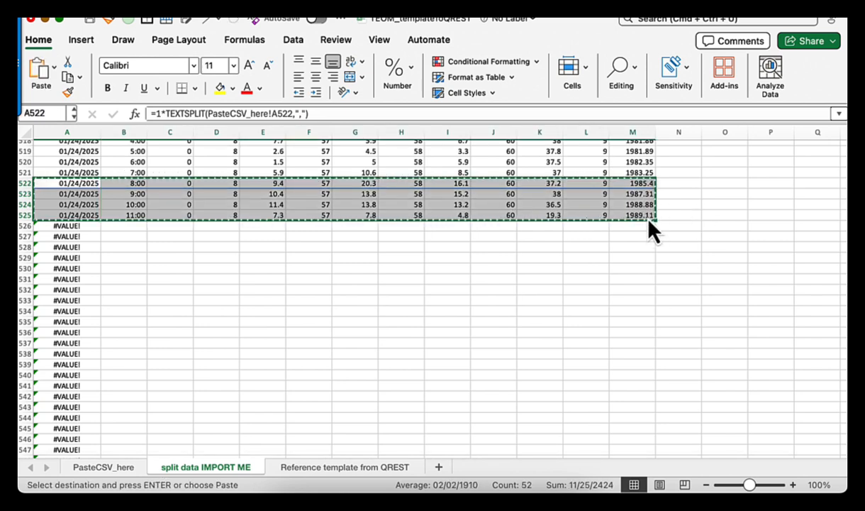
# Step: Switch to Firefox, paste the copied rows into the hourly import for site 1002 Whiteriver, and submit them for validation
pyautogui.click(300, 488)
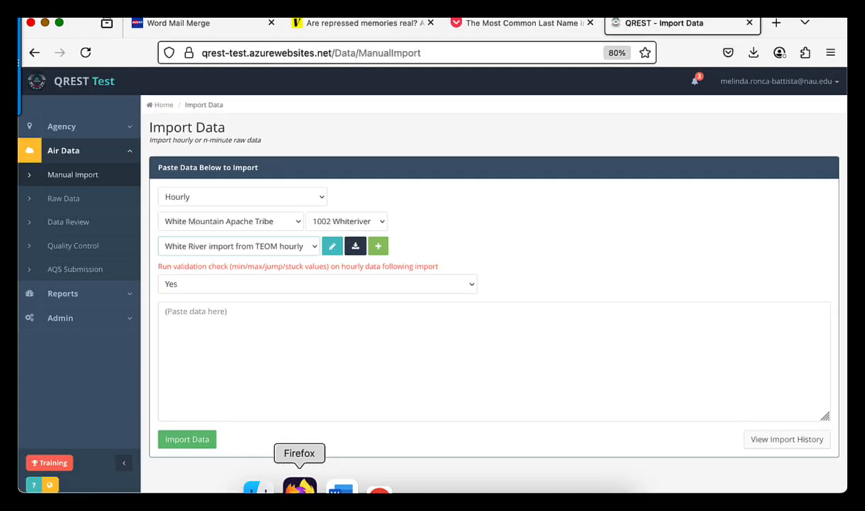
pyautogui.click(233, 315)
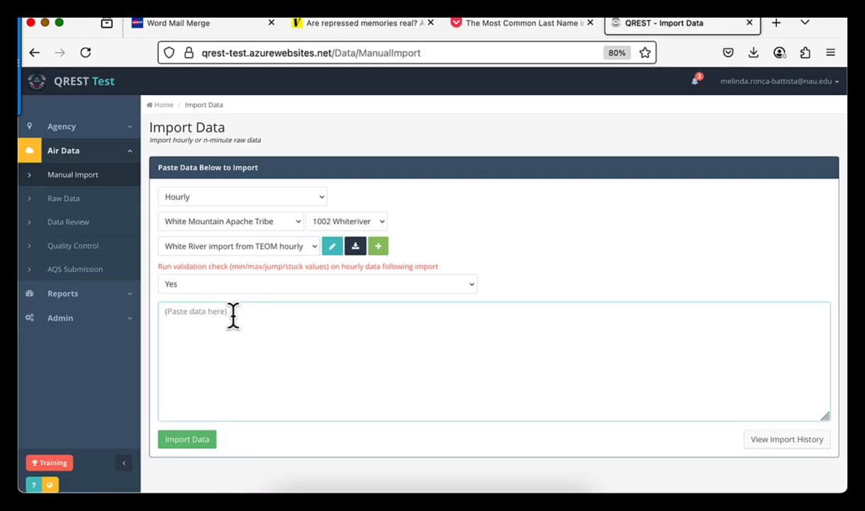
pyautogui.press('super+v')
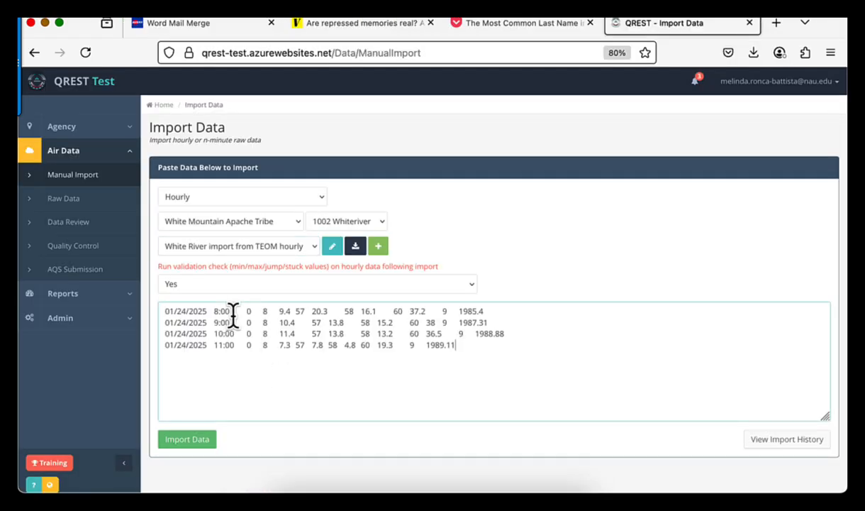
pyautogui.click(188, 439)
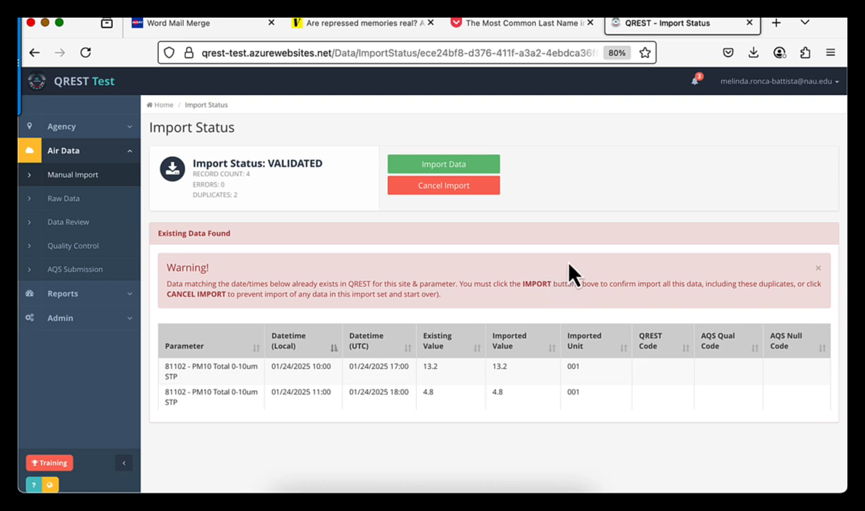
# Step: Confirm the import of all validated Whiteriver records, including the duplicates of existing data
pyautogui.click(485, 179)
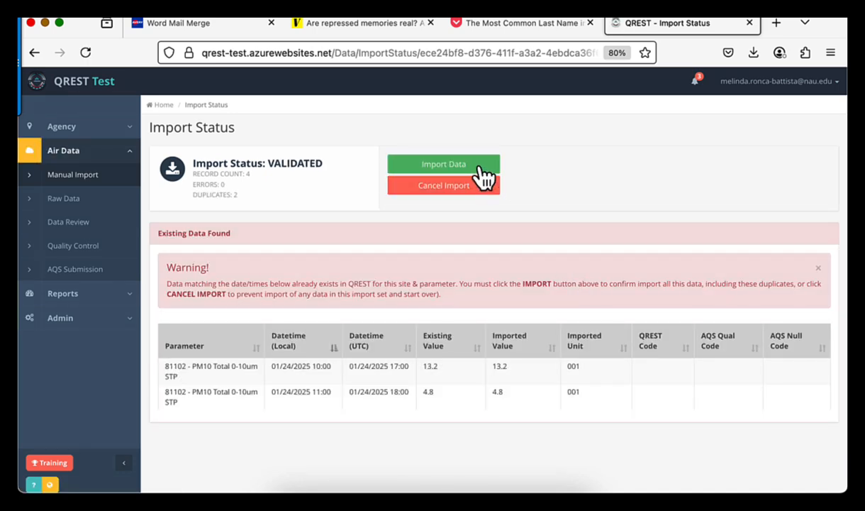
pyautogui.click(484, 179)
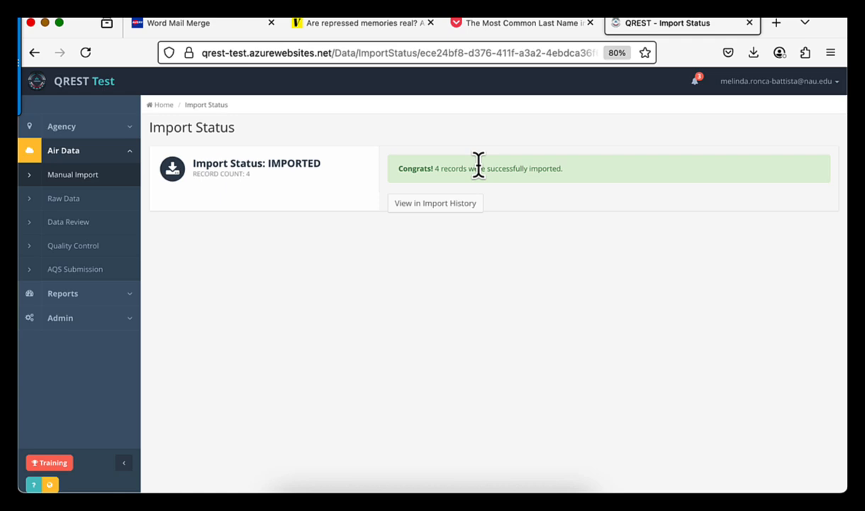
pyautogui.click(462, 203)
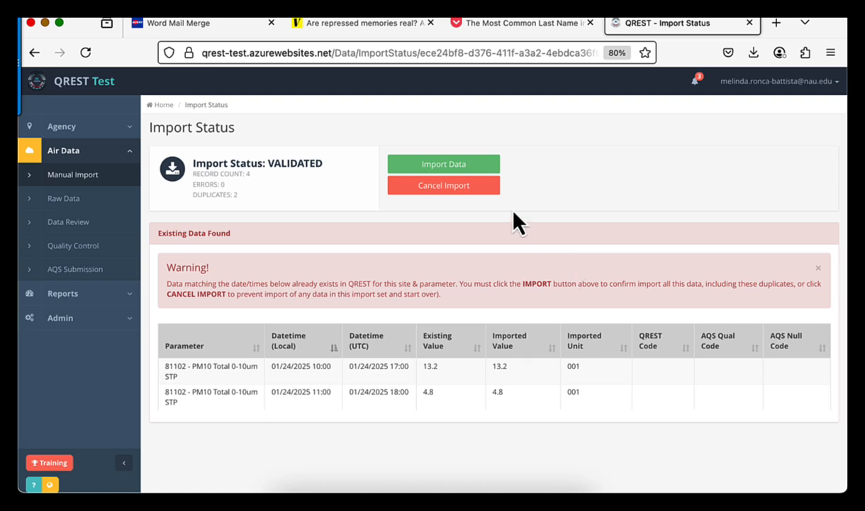
pyautogui.click(480, 169)
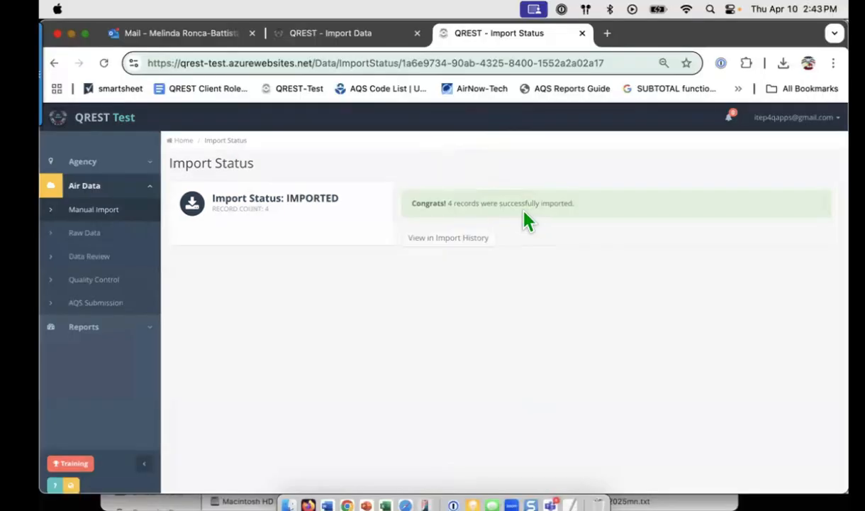
# Step: Set up a new manual import in Chrome: Hourly, White Mountain Apache Tribe, site 1003 McNary, template McNary TEOM from excel
pyautogui.click(113, 217)
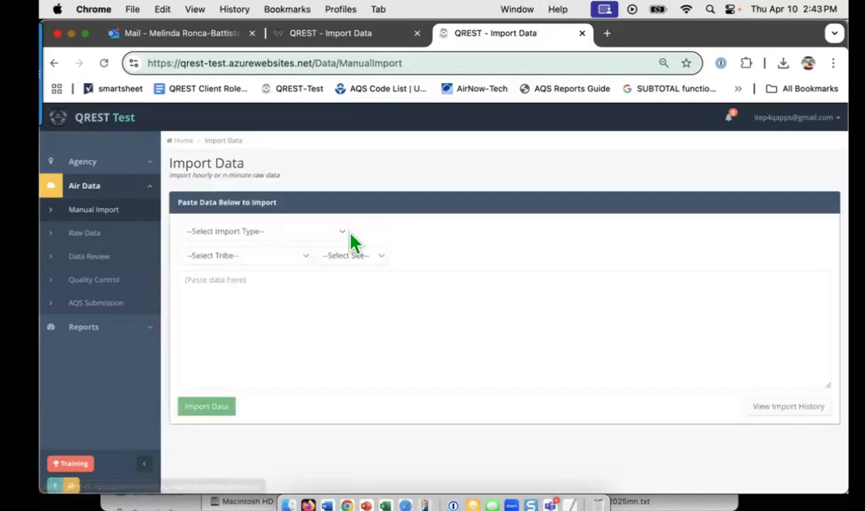
pyautogui.click(342, 234)
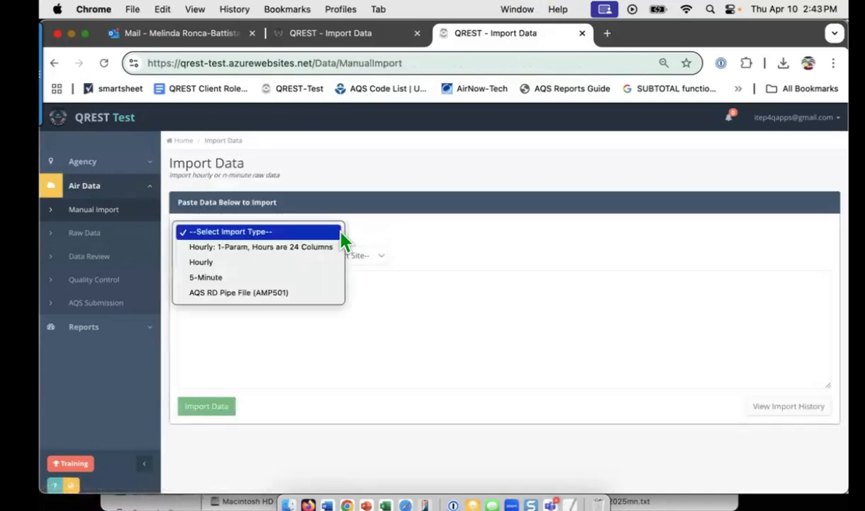
pyautogui.click(297, 263)
pyautogui.click(305, 257)
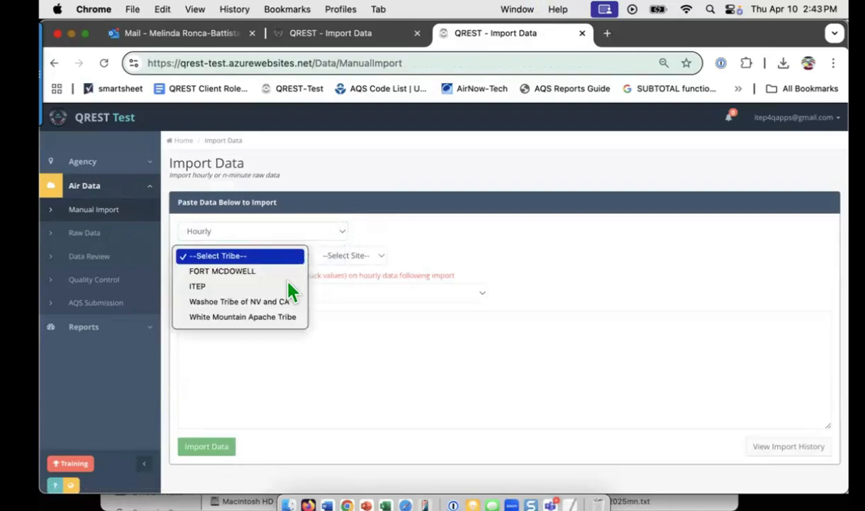
pyautogui.click(317, 312)
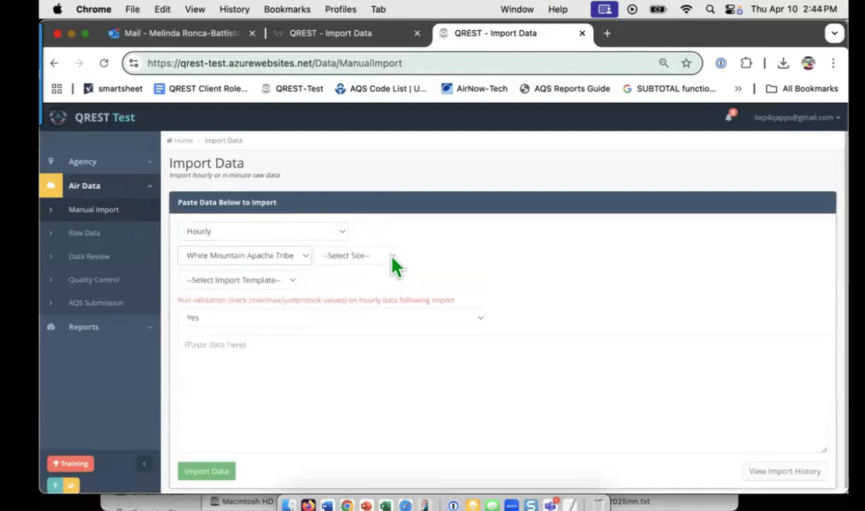
pyautogui.click(389, 256)
pyautogui.click(381, 290)
pyautogui.click(292, 282)
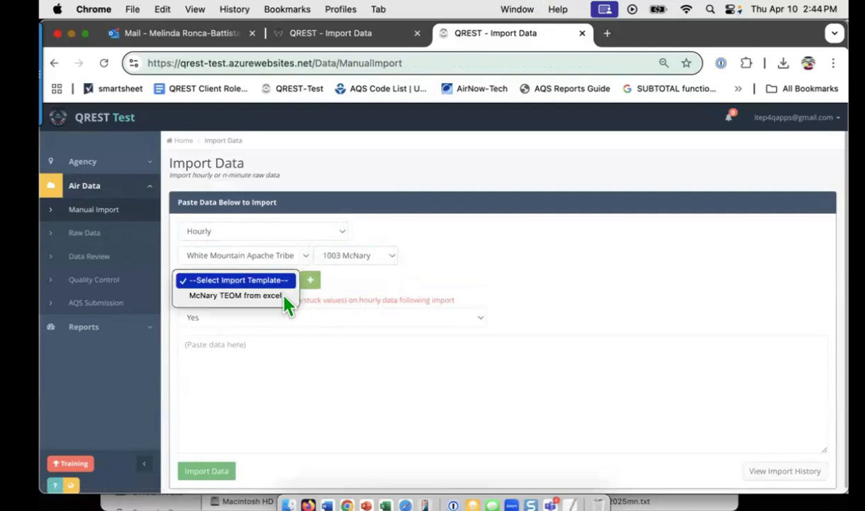
pyautogui.click(284, 294)
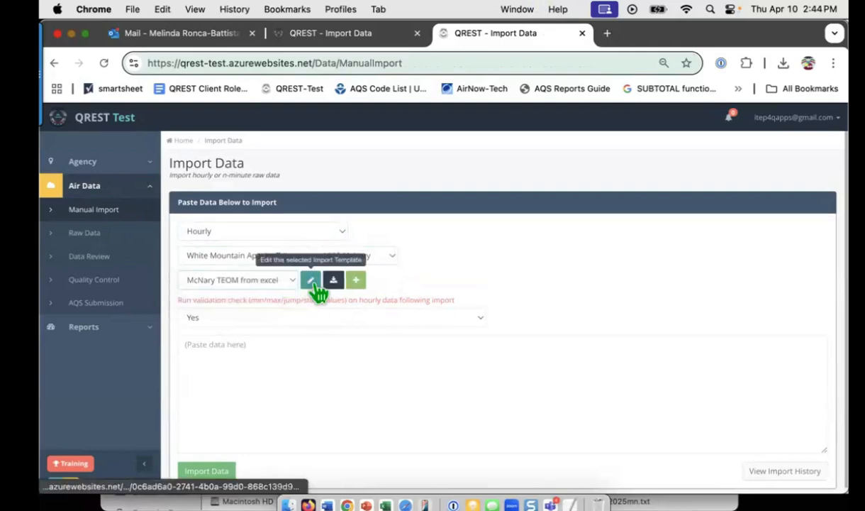
pyautogui.click(267, 344)
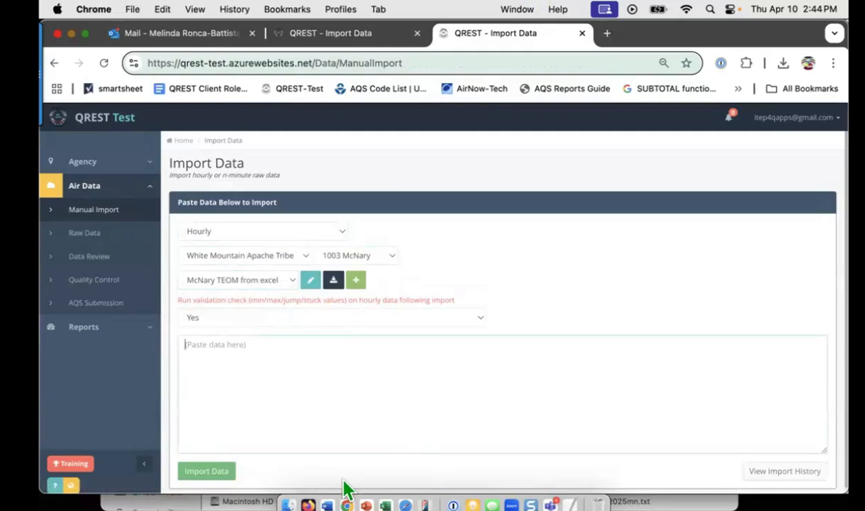
# Step: Switch to Excel and copy the split data from A3 across to column M and down to row 978, including the #VALUE! rows
pyautogui.click(396, 496)
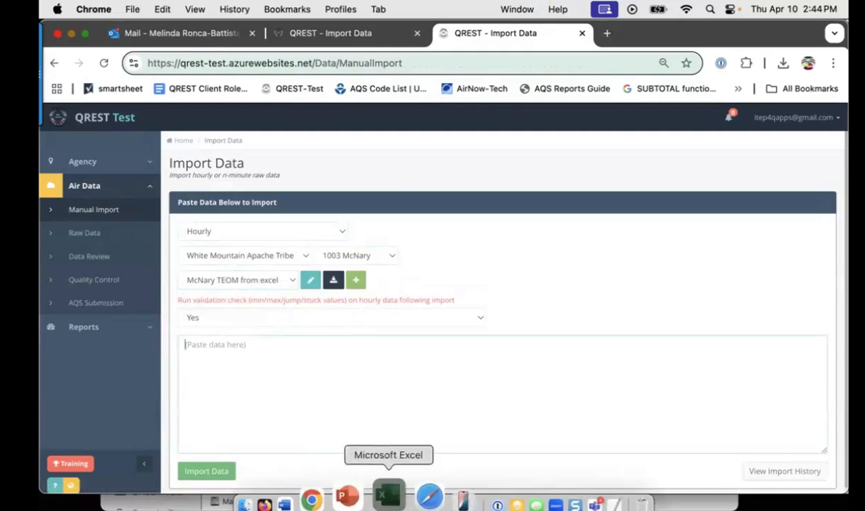
pyautogui.click(130, 222)
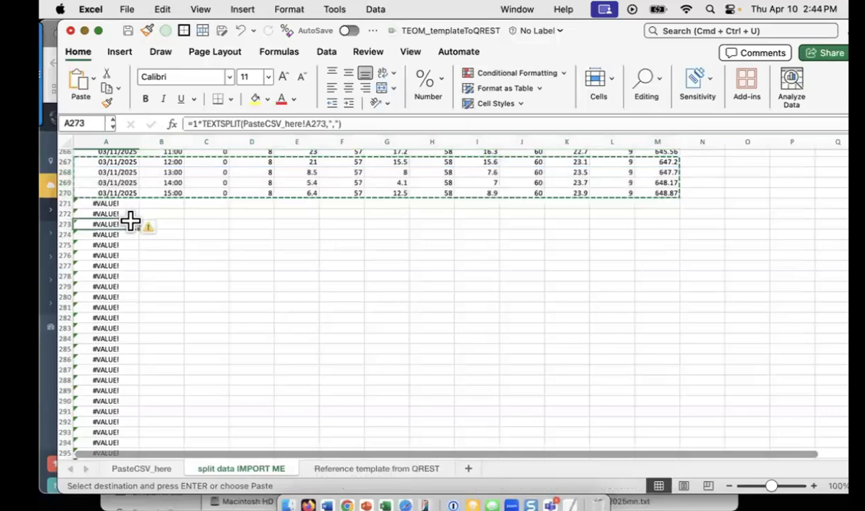
pyautogui.press('super+Up')
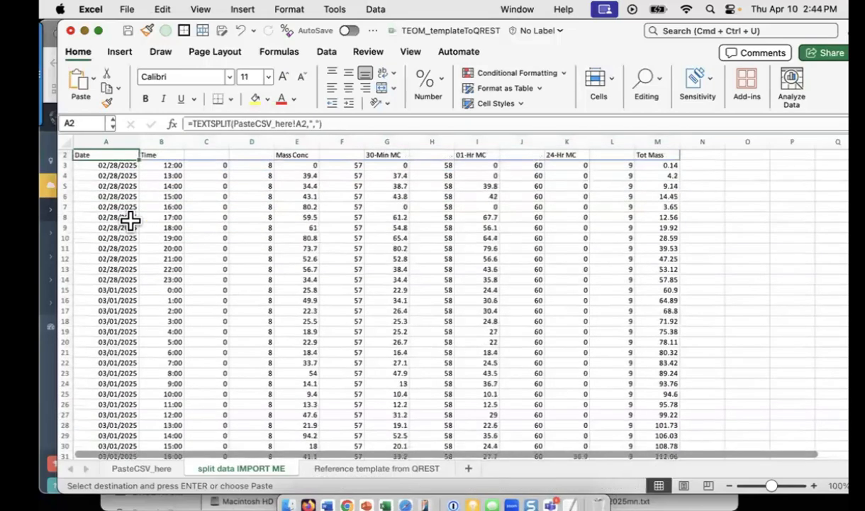
pyautogui.click(119, 165)
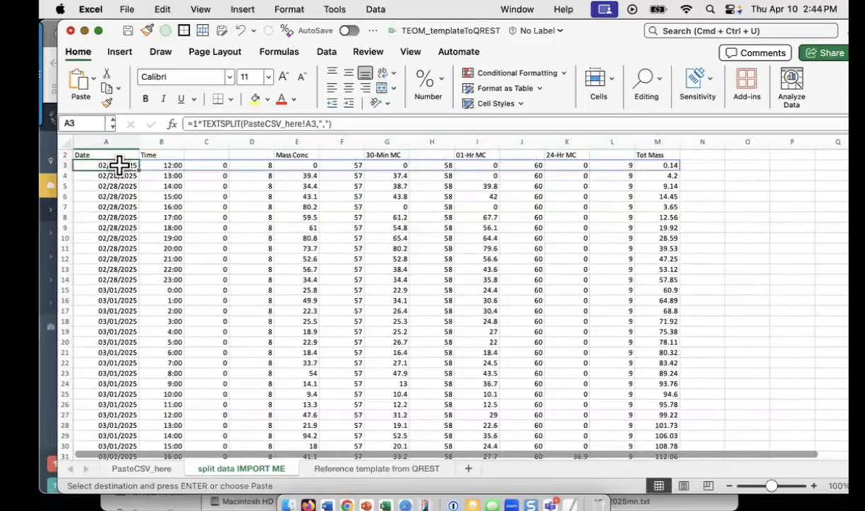
pyautogui.press('super+shift+Right')
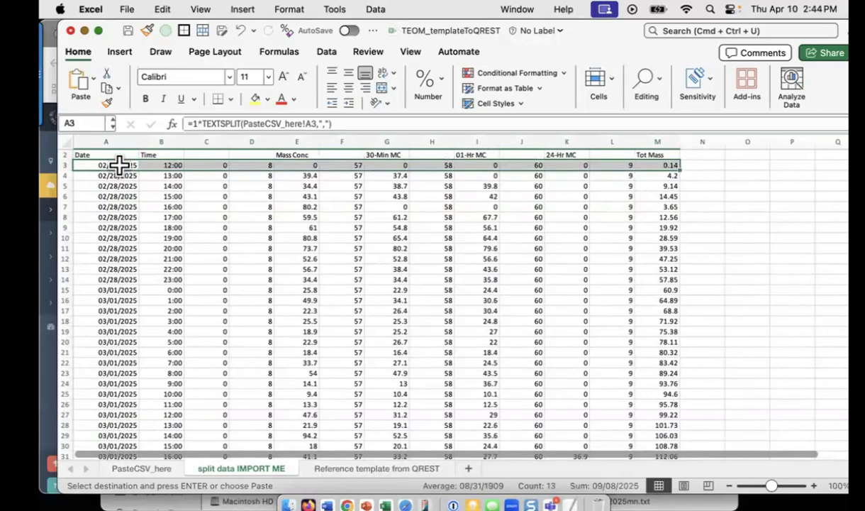
pyautogui.press('super+shift+Down')
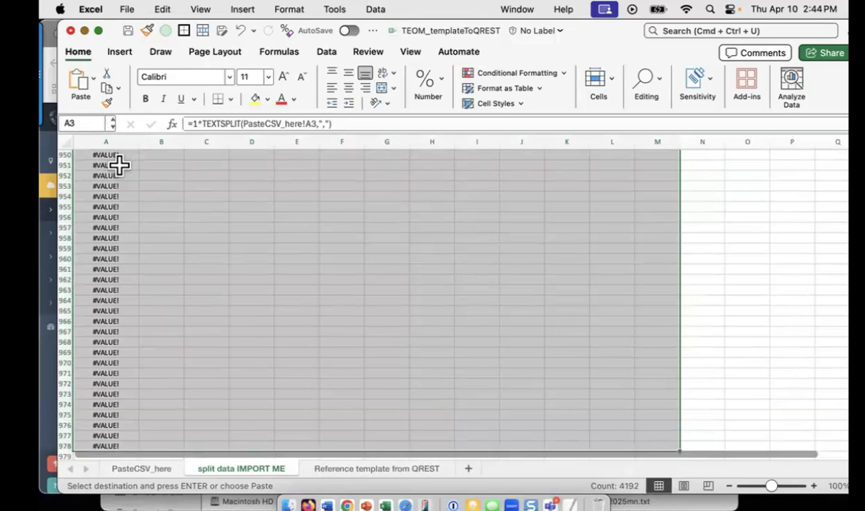
pyautogui.scroll(20, 117, 163)
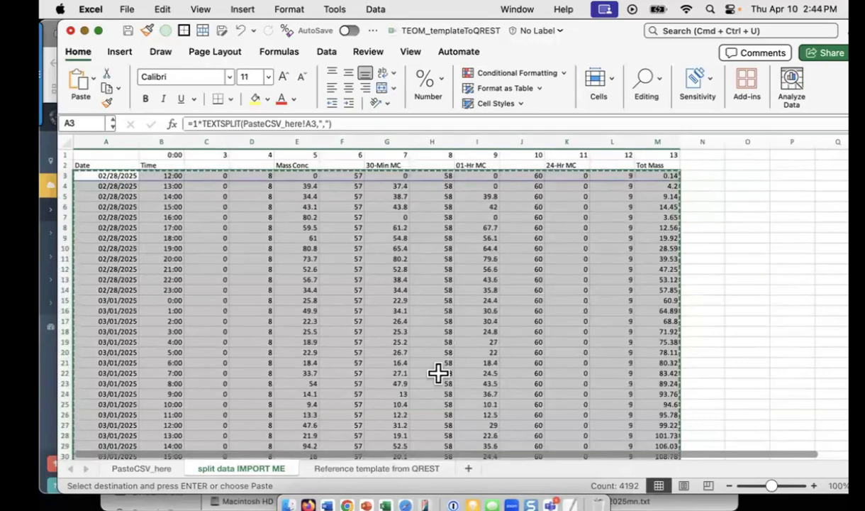
# Step: Switch to Chrome, paste the copied data into the McNary hourly import, submit it for validation, and review the list of existing-data duplicates
pyautogui.click(346, 496)
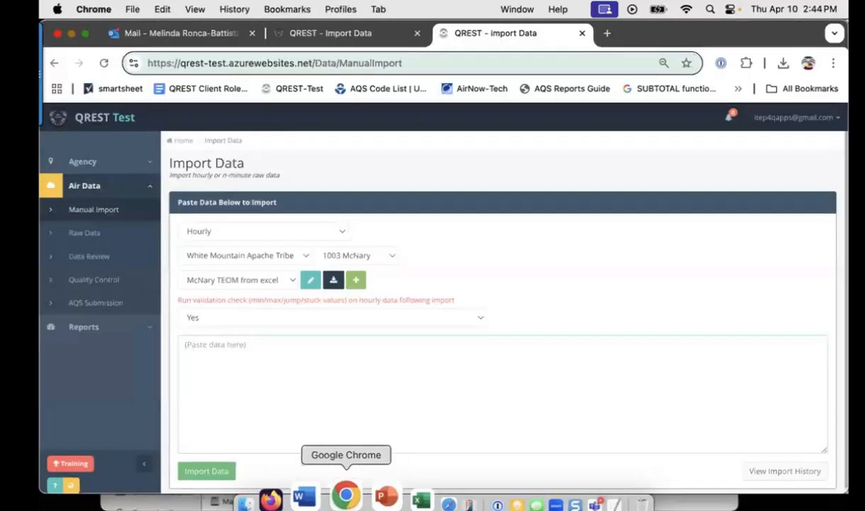
pyautogui.press('super+v')
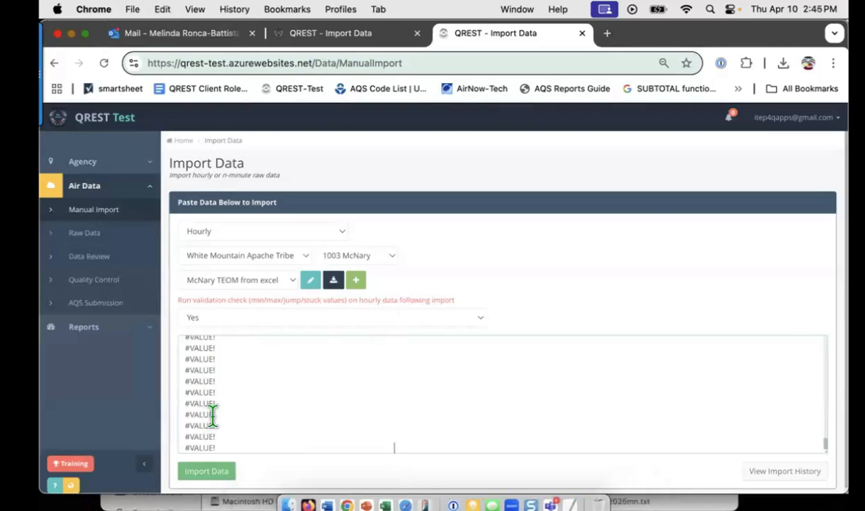
pyautogui.click(213, 472)
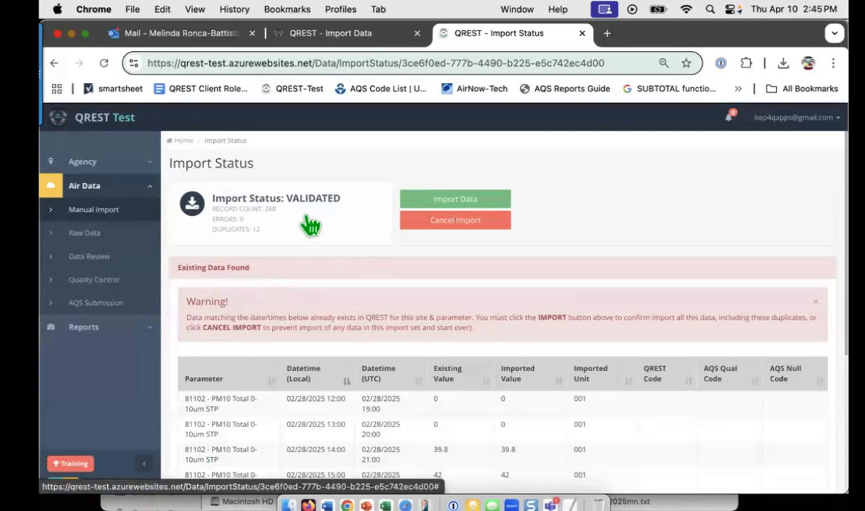
pyautogui.scroll(-1, 310, 223)
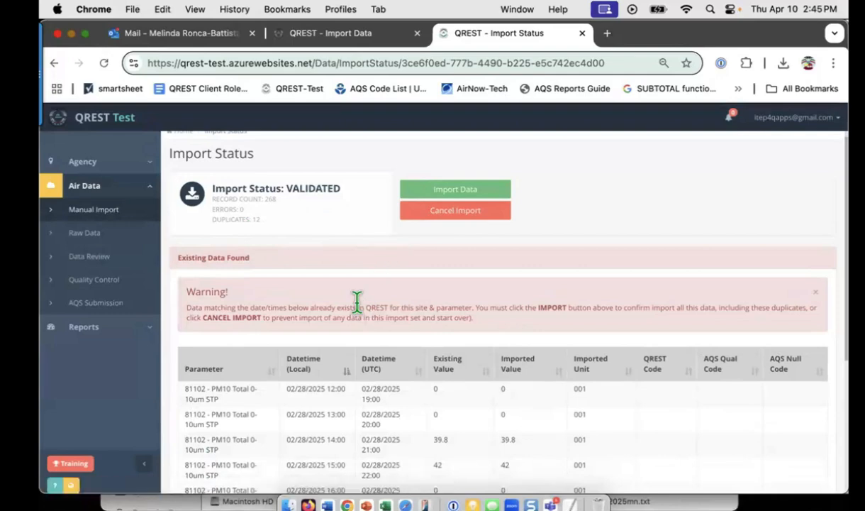
pyautogui.scroll(-2, 365, 425)
pyautogui.scroll(-6, 364, 426)
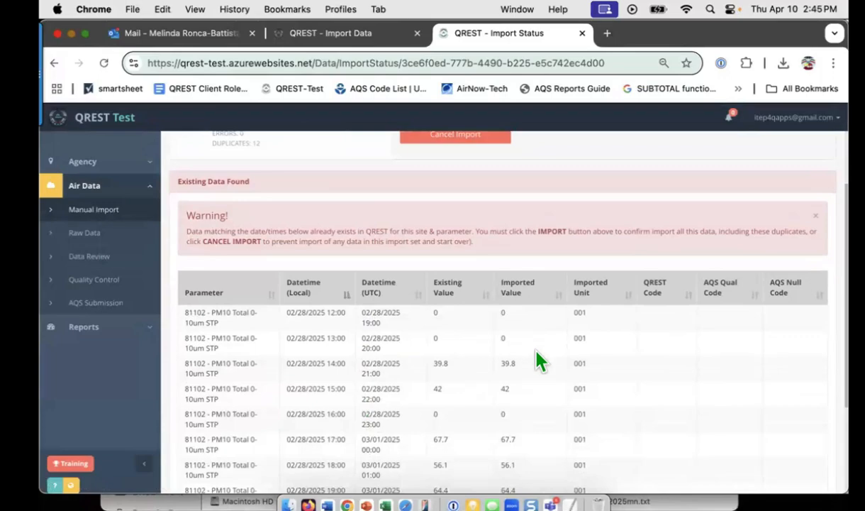
pyautogui.scroll(-8, 539, 361)
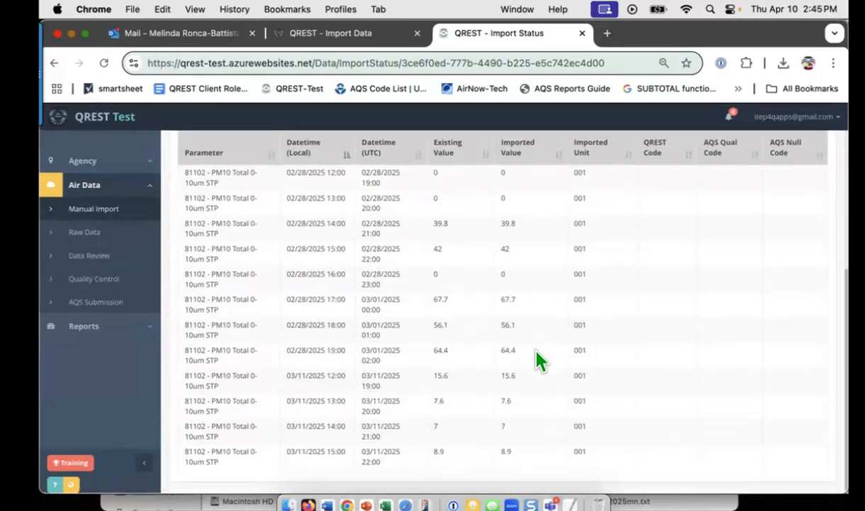
# Step: Confirm the import of all validated McNary records, including the duplicates, and open them in the import history
pyautogui.scroll(10, 539, 362)
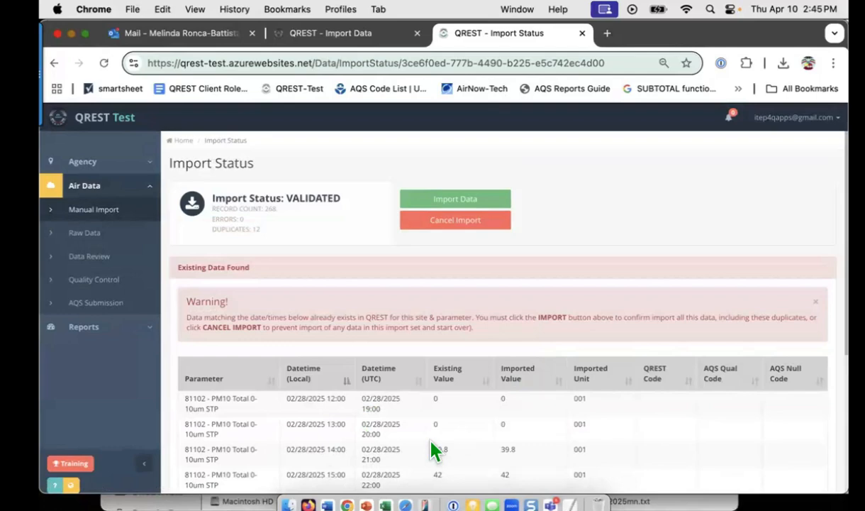
pyautogui.click(450, 204)
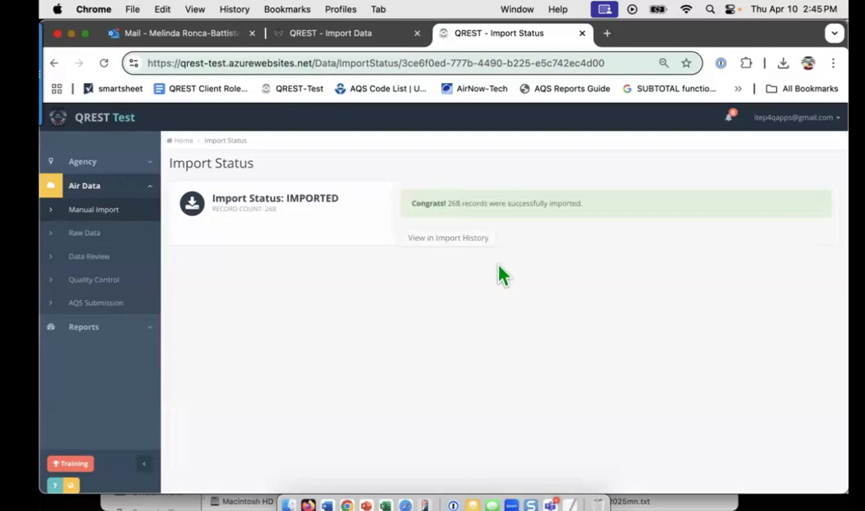
pyautogui.click(474, 241)
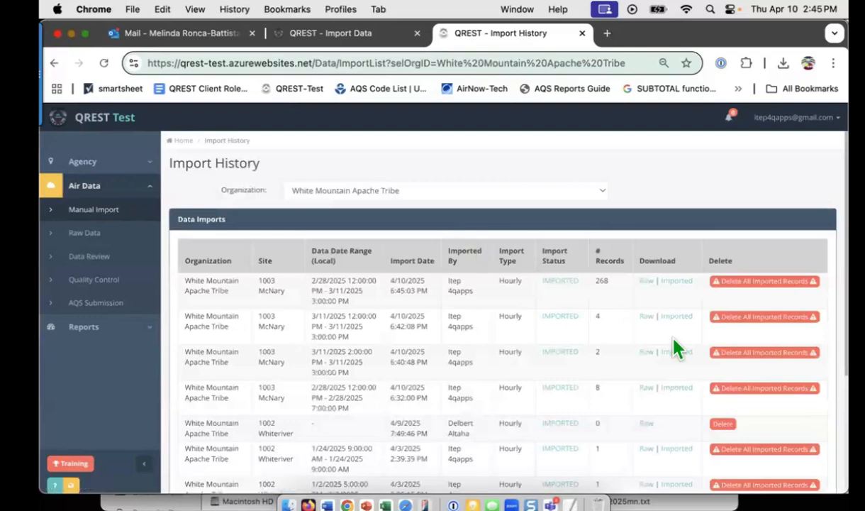
pyautogui.click(803, 290)
pyautogui.click(804, 291)
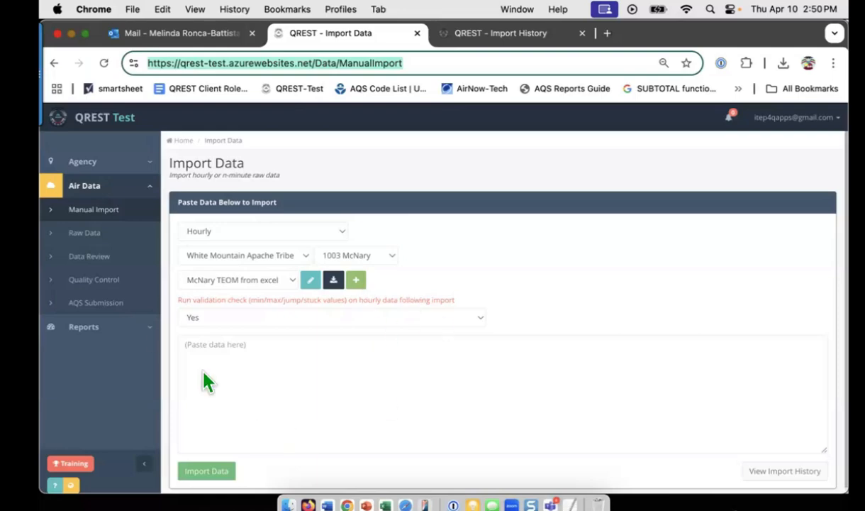
# Step: Open the AQS submissions page in QREST Test and look through the organizations available for submission
pyautogui.click(107, 310)
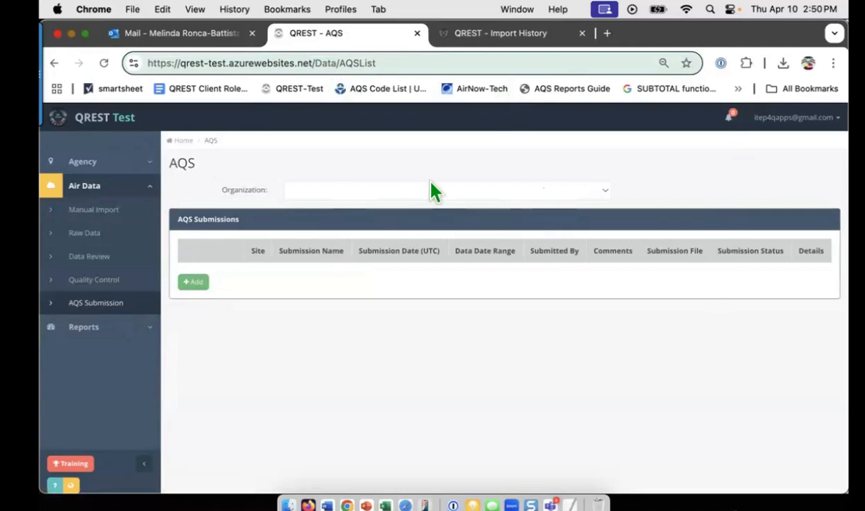
pyautogui.click(605, 194)
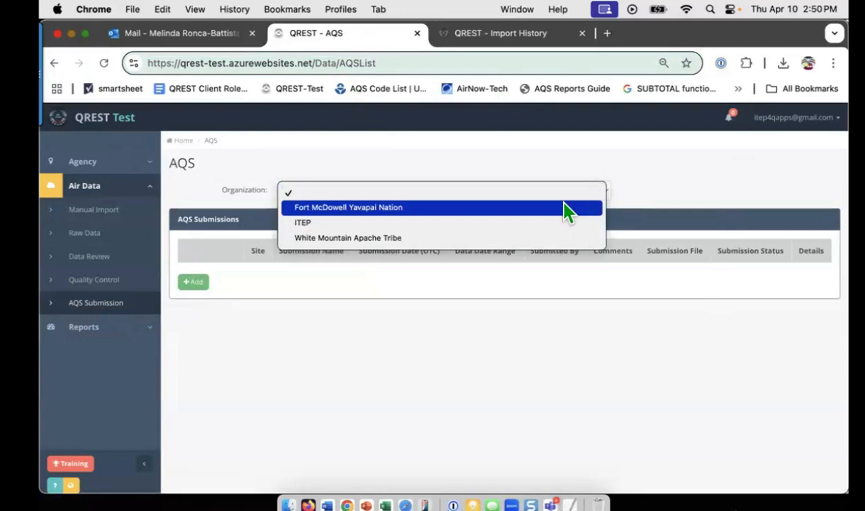
pyautogui.click(448, 406)
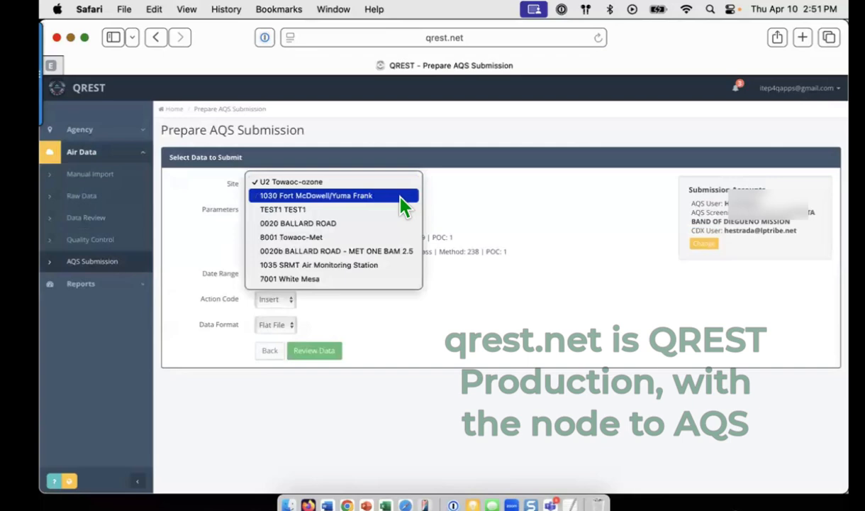
# Step: In Safari on qrest.net, set the AQS submission site to 1030 Fort McDowell/Yuma Frank with all parameters deselected, and highlight the CDX user
pyautogui.click(403, 205)
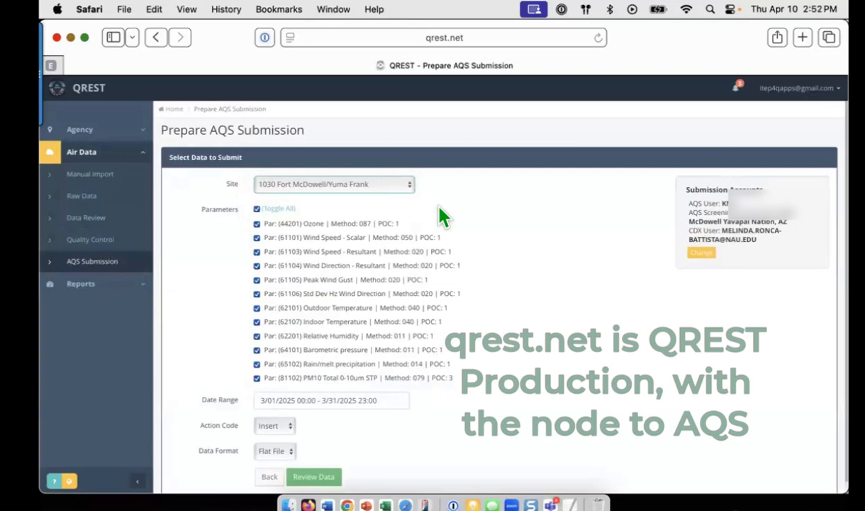
pyautogui.click(257, 208)
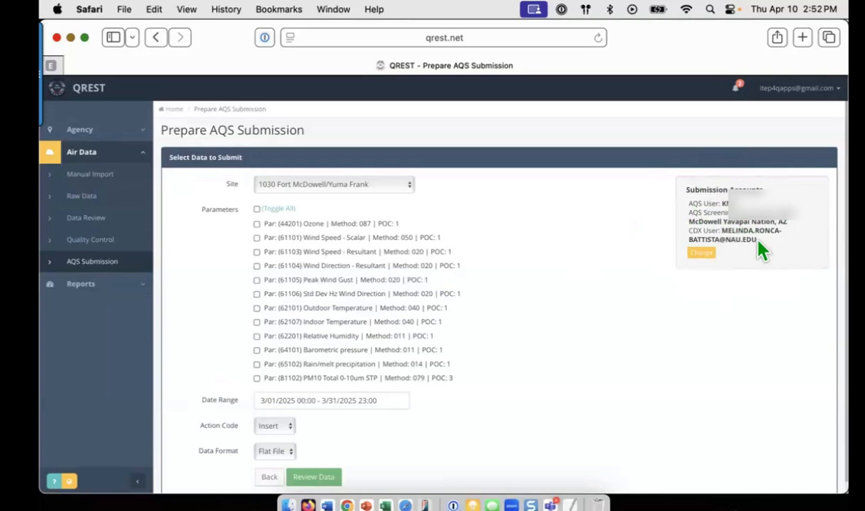
pyautogui.moveTo(756, 239); pyautogui.dragTo(683, 228)
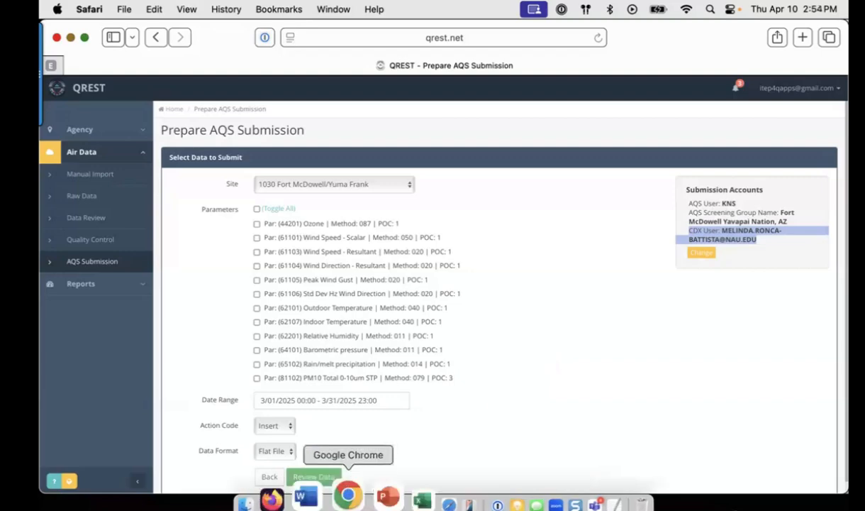
# Step: Switch to Excel and clear all the raw TEOM data from column A of the PasteCSV_here sheet
pyautogui.click(384, 495)
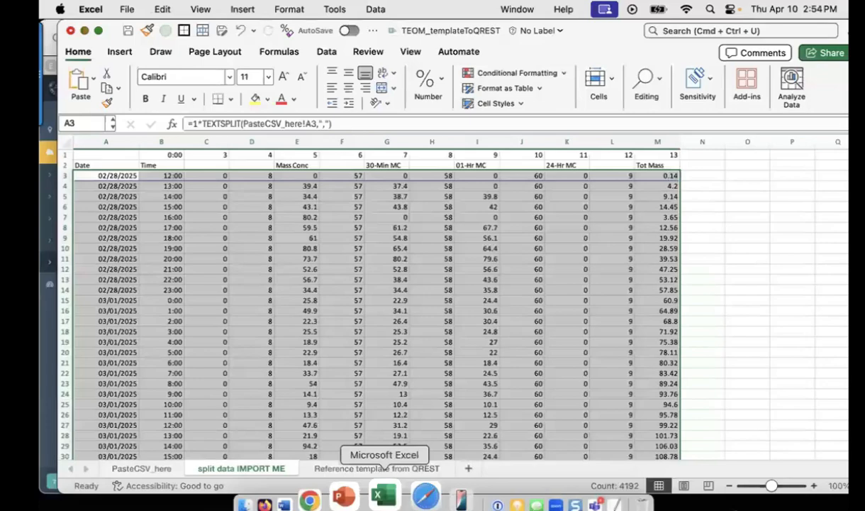
pyautogui.click(146, 471)
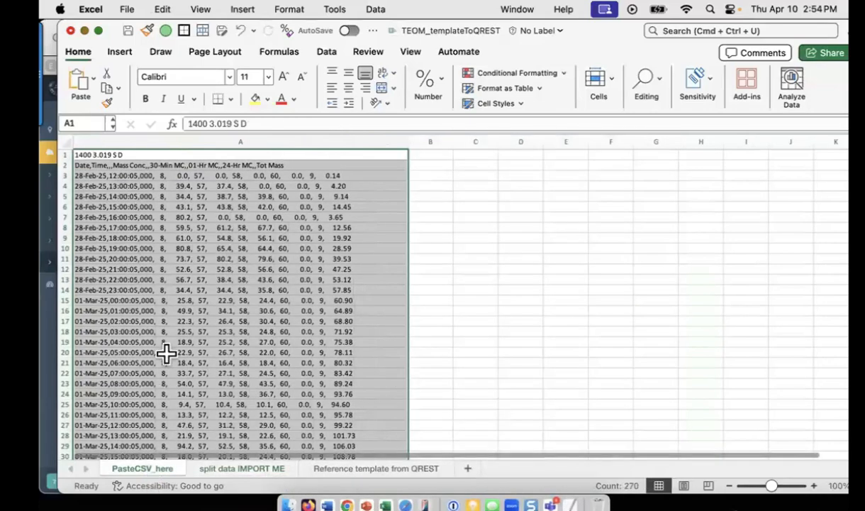
pyautogui.press('Delete')
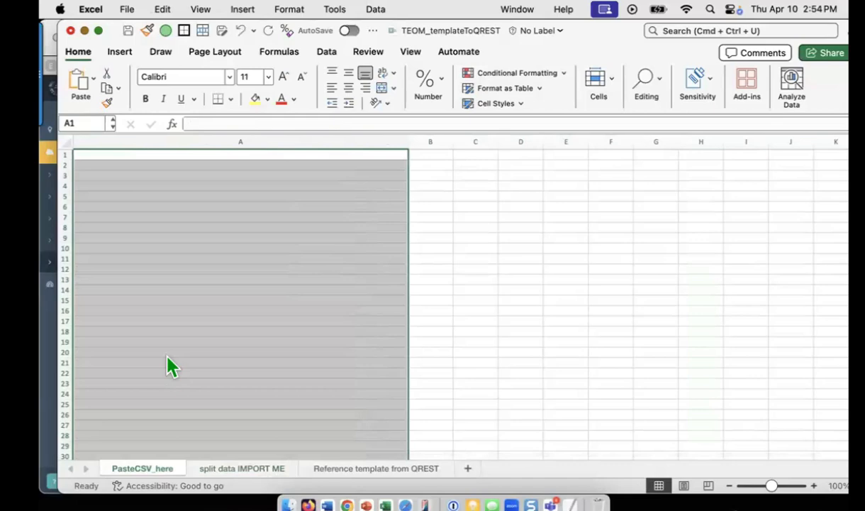
# Step: Compare the cleared PasteCSV_here sheet with the split data IMPORT ME sheet and inspect the TEXTSPLIT formula in A2
pyautogui.click(242, 470)
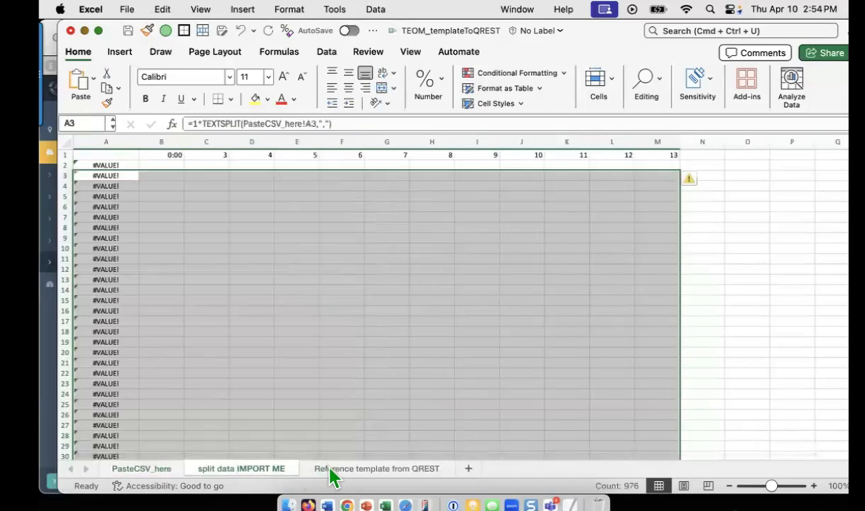
pyautogui.click(331, 470)
pyautogui.click(243, 470)
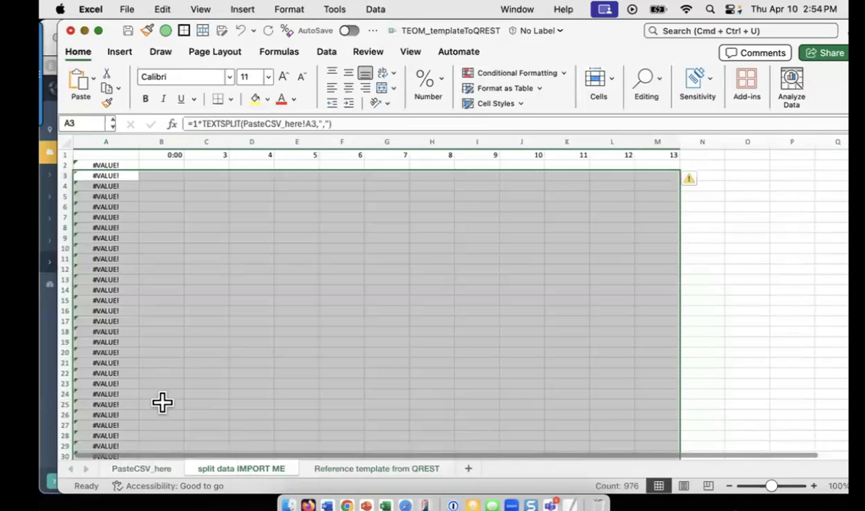
pyautogui.click(148, 468)
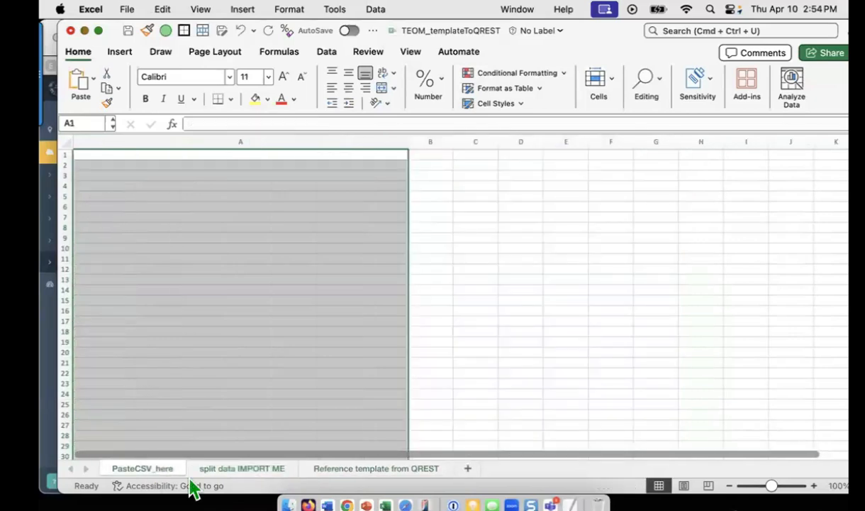
pyautogui.click(225, 471)
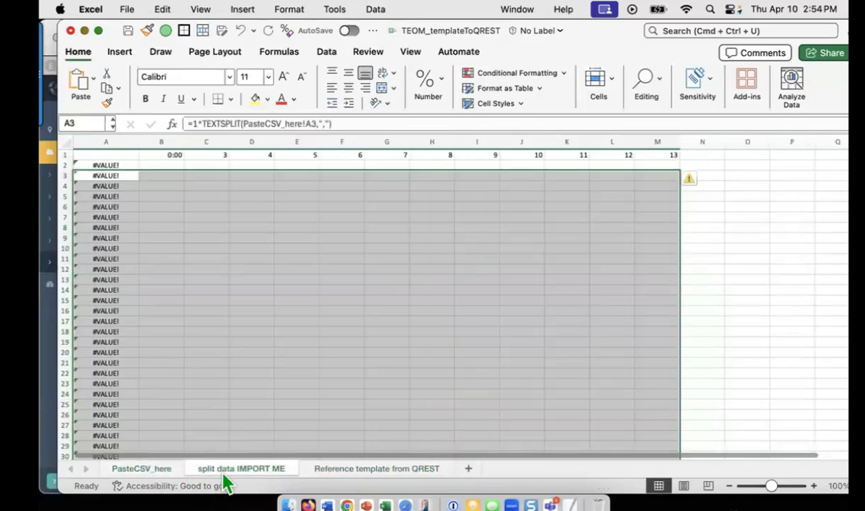
pyautogui.click(101, 166)
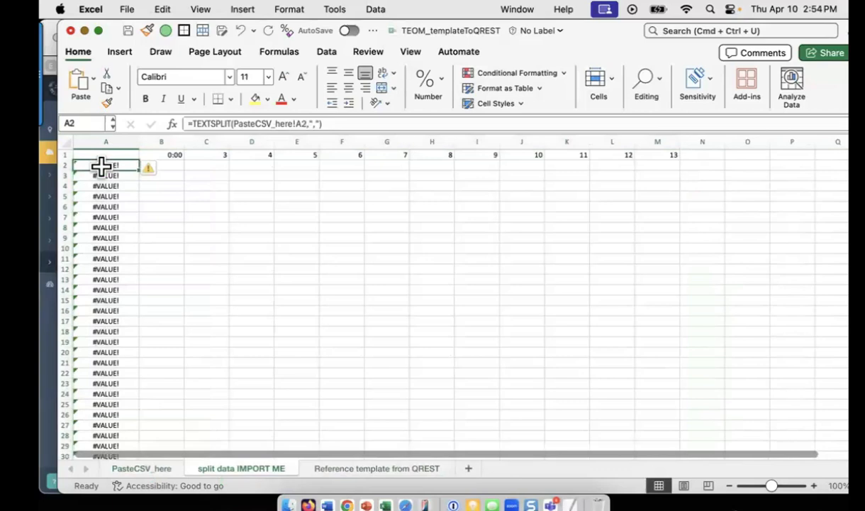